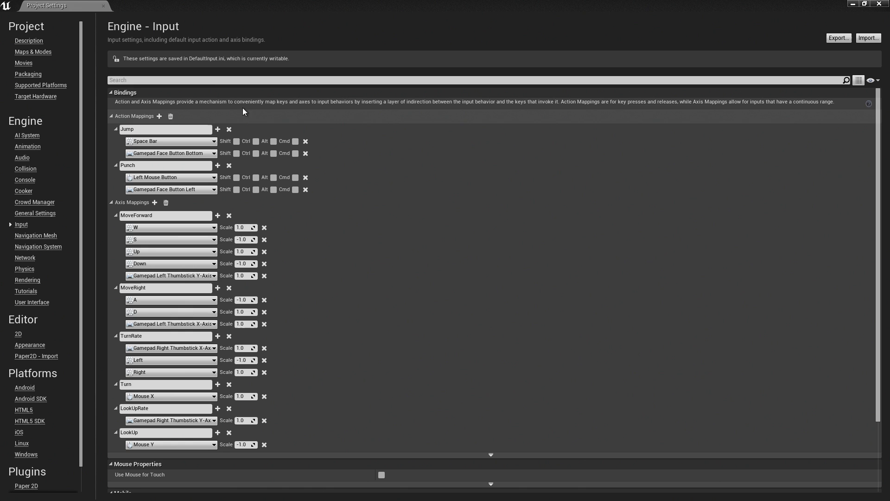
Close Project Settings and show the Character folder's assets in the Content Browser
{"action": "left_click", "coordinate": [102, 8]}
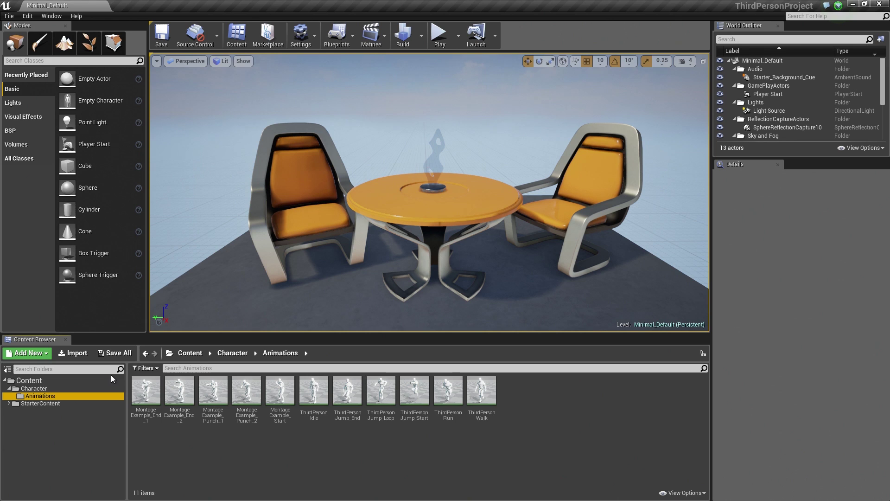
{"action": "left_click", "coordinate": [32, 390]}
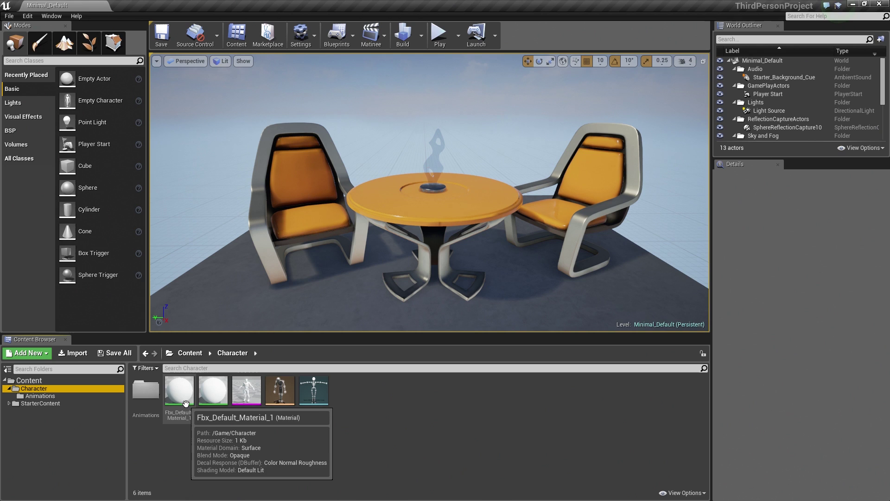
Open the SK_Mannequin skeletal mesh in Persona to look it over, then close it
{"action": "double_click", "coordinate": [246, 404]}
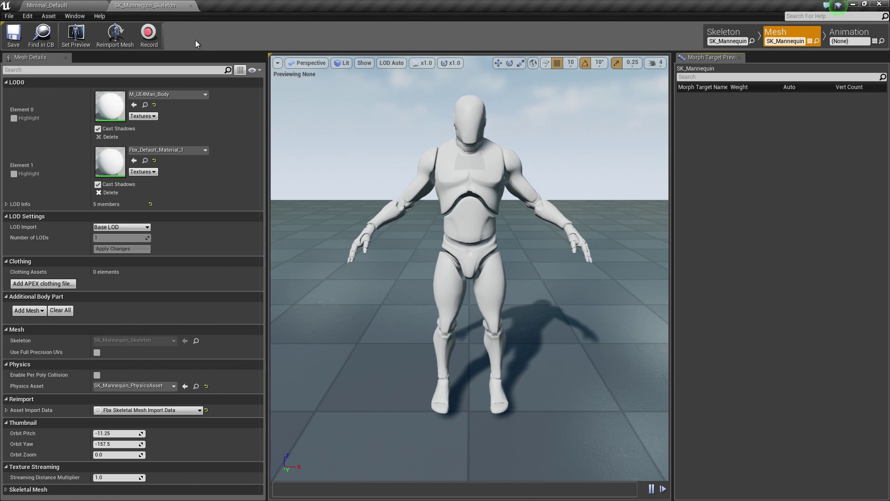
{"action": "left_click", "coordinate": [192, 7]}
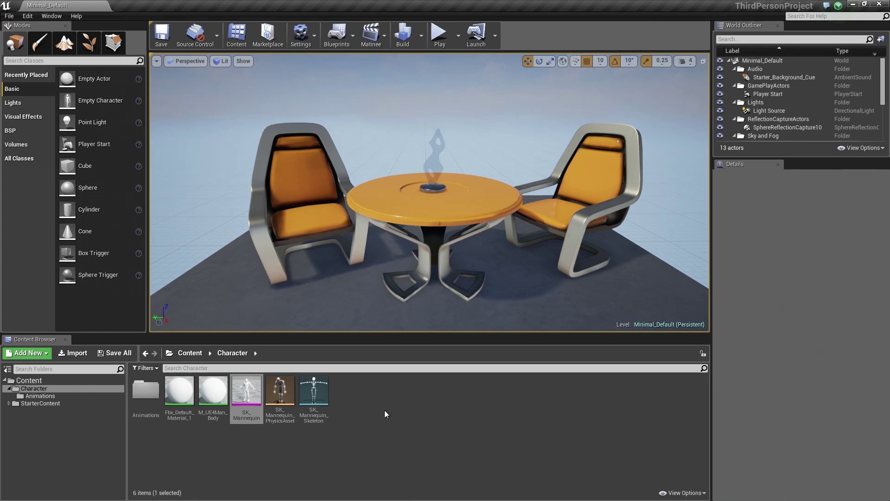
Add a Material in the Character folder, replacing its default name with CharacterMaterial
{"action": "right_click", "coordinate": [365, 397]}
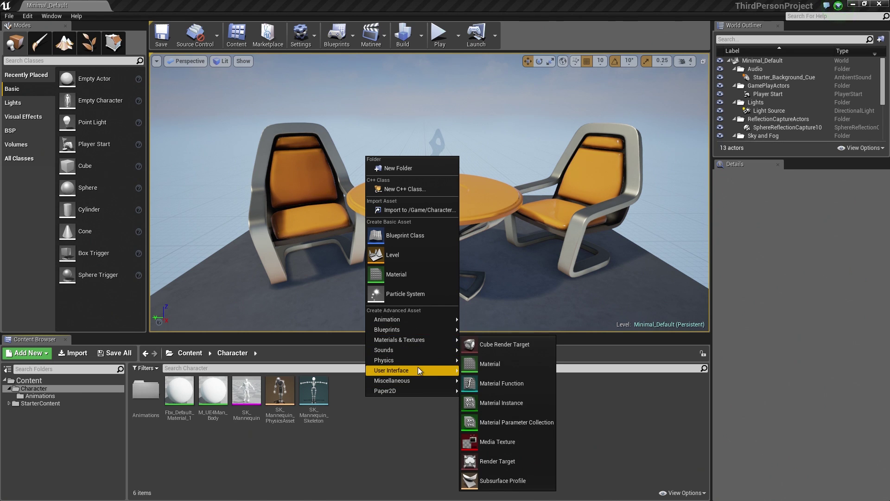
{"action": "mouse_move", "coordinate": [385, 350]}
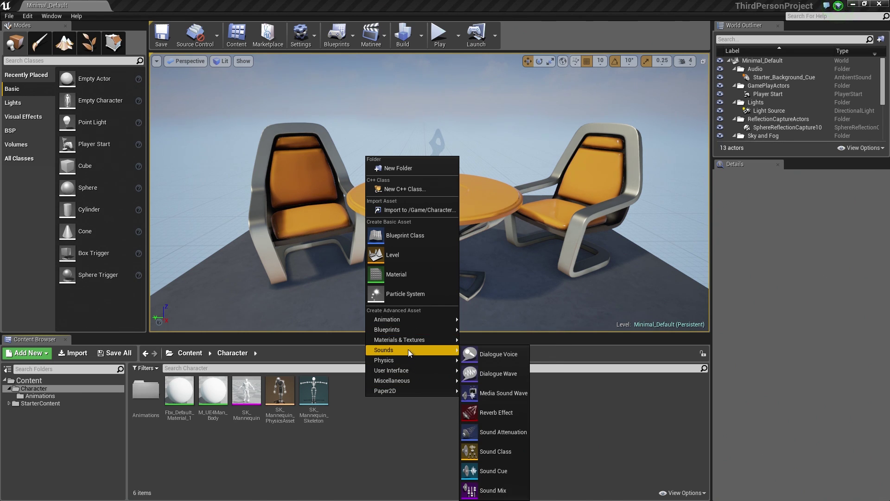
{"action": "left_click", "coordinate": [391, 275]}
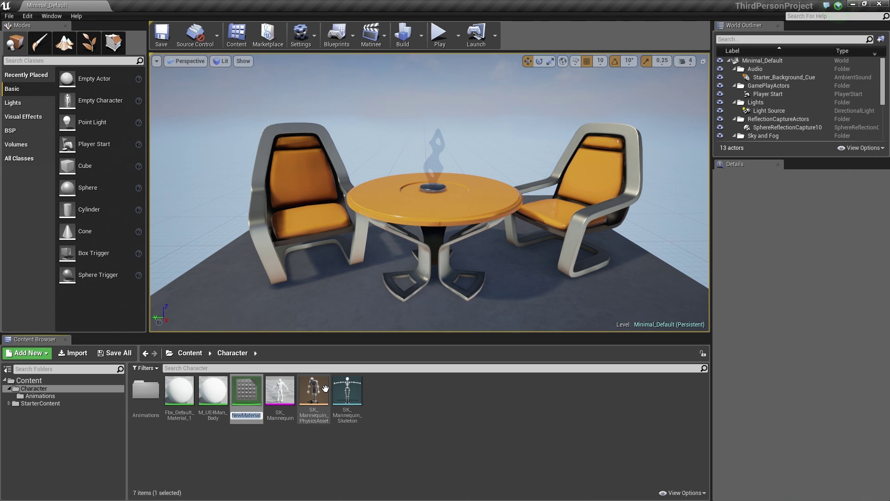
{"action": "key", "text": "BackSpace"}
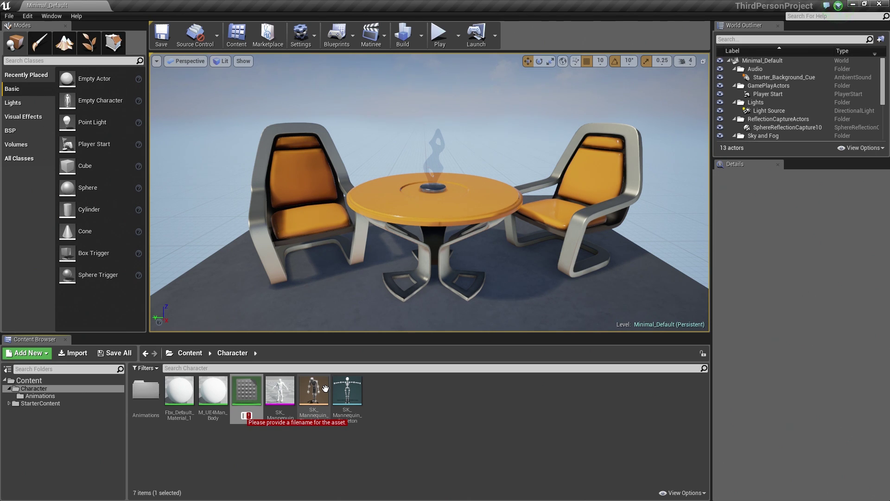
{"action": "type", "text": "Character"}
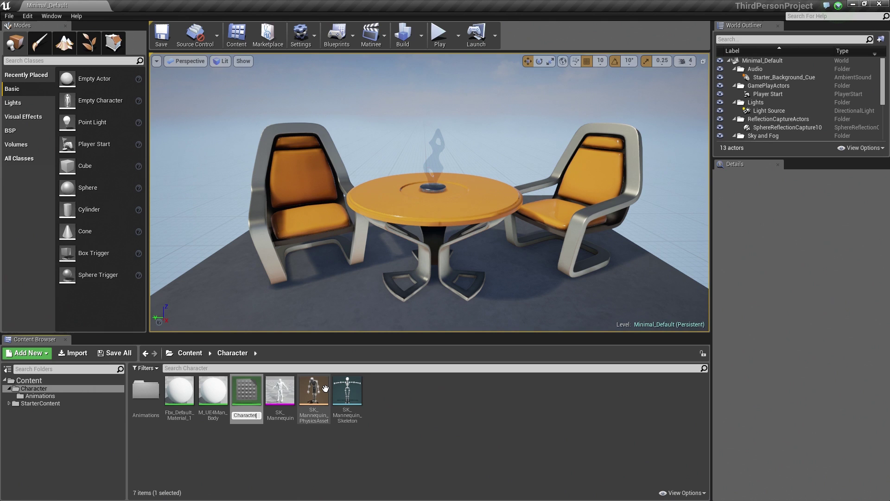
{"action": "type", "text": "Material"}
{"action": "key", "text": "Return"}
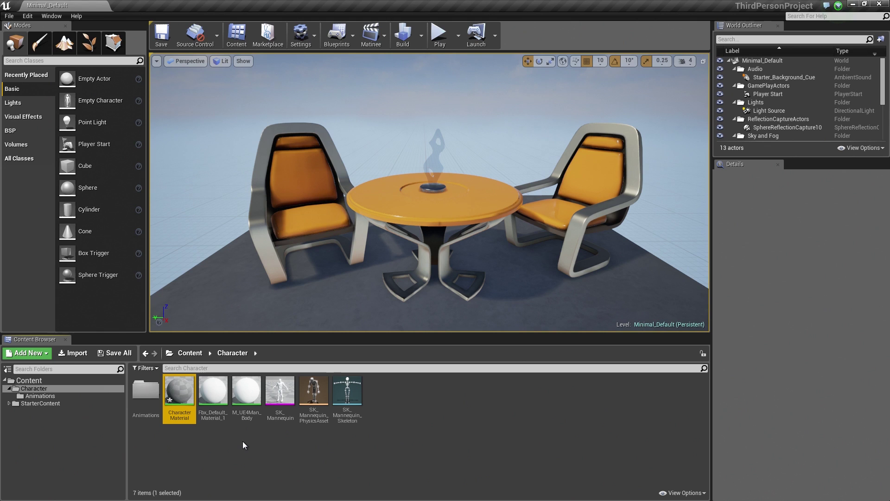
Open the CharacterMaterial asset from the Content Browser in the Material Editor
{"action": "double_click", "coordinate": [182, 404]}
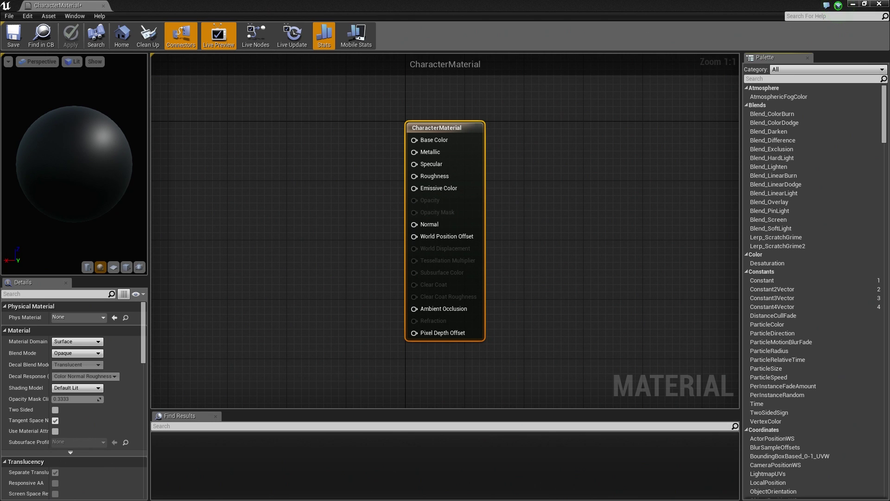
{"action": "left_click_drag", "start_coordinate": [887, 46], "coordinate": [403, 39]}
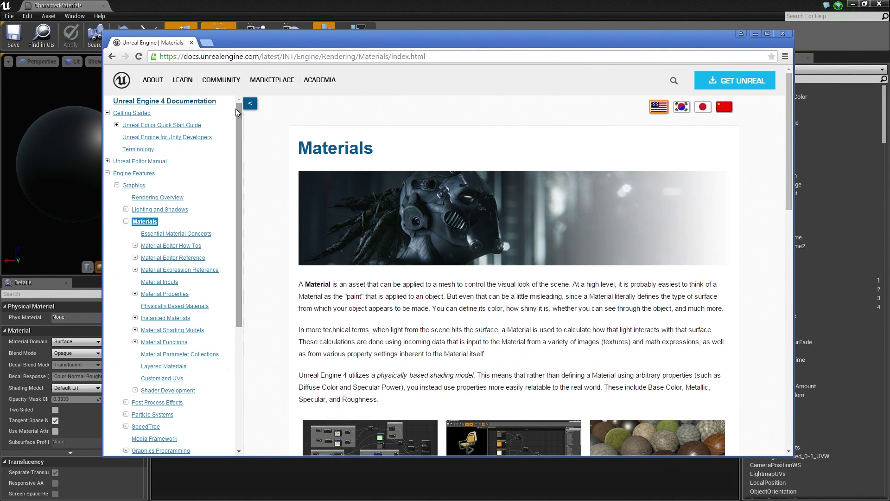
{"action": "left_click", "coordinate": [188, 101]}
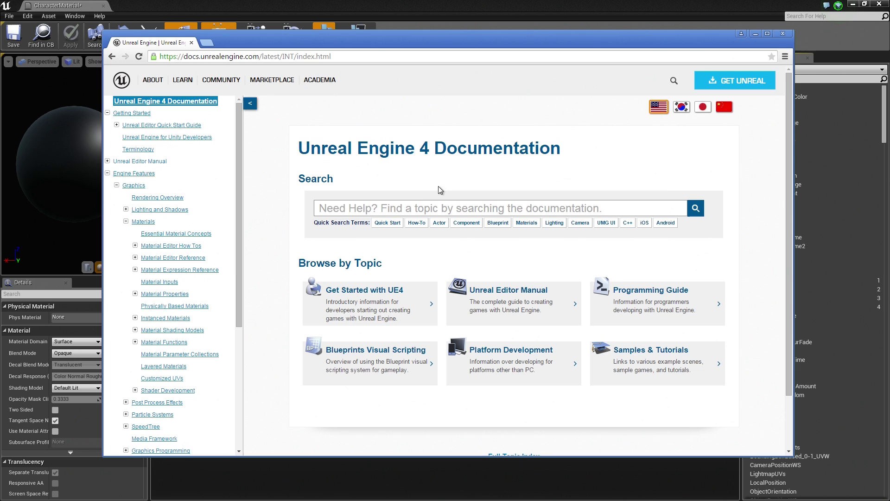
{"action": "left_click", "coordinate": [134, 174]}
{"action": "left_click", "coordinate": [133, 186]}
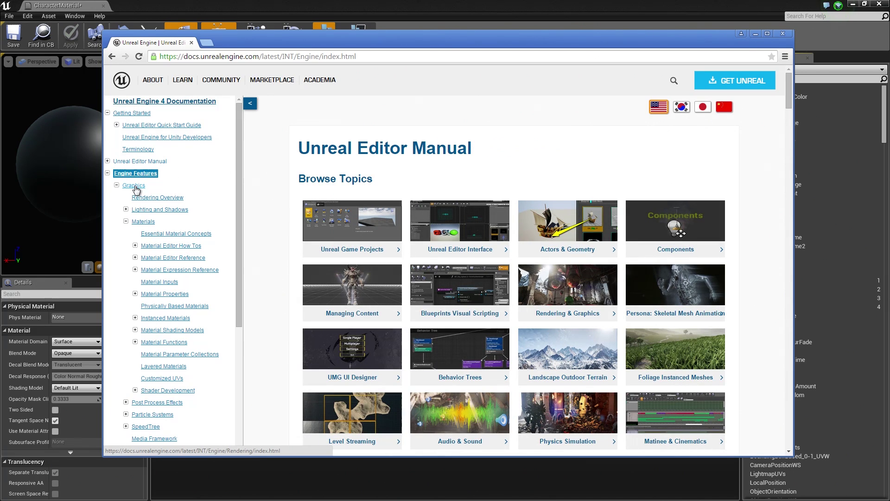
{"action": "left_click", "coordinate": [145, 221]}
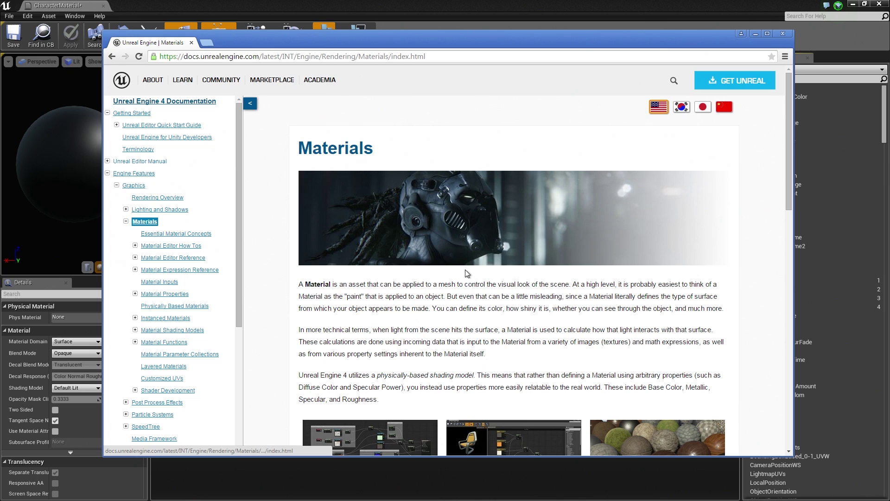
{"action": "scroll", "coordinate": [491, 238], "scroll_direction": "down", "scroll_amount": 1}
{"action": "scroll", "coordinate": [544, 232], "scroll_direction": "down", "scroll_amount": 1}
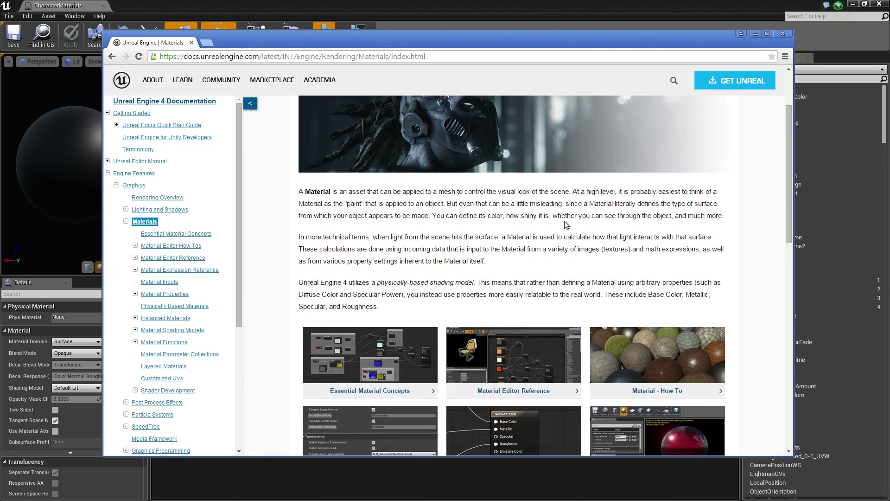
{"action": "scroll", "coordinate": [398, 200], "scroll_direction": "down", "scroll_amount": 2}
{"action": "scroll", "coordinate": [398, 202], "scroll_direction": "down", "scroll_amount": 2}
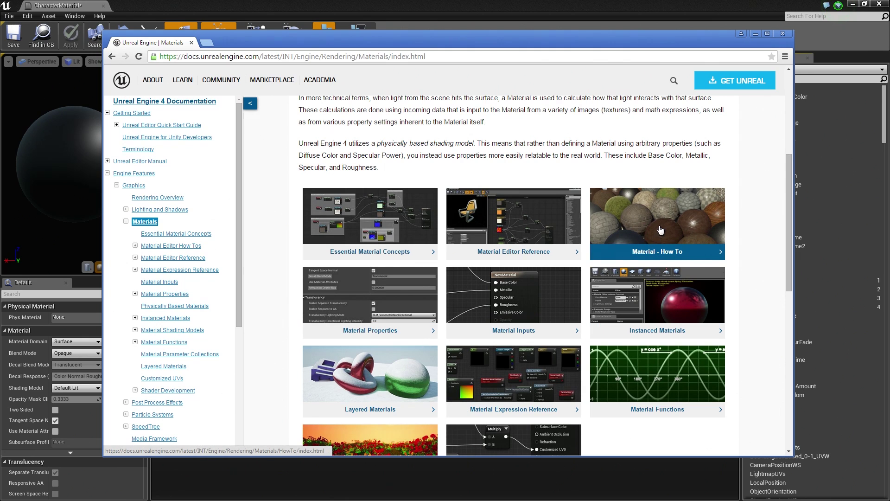
{"action": "scroll", "coordinate": [626, 244], "scroll_direction": "down", "scroll_amount": 1}
{"action": "scroll", "coordinate": [515, 278], "scroll_direction": "down", "scroll_amount": 1}
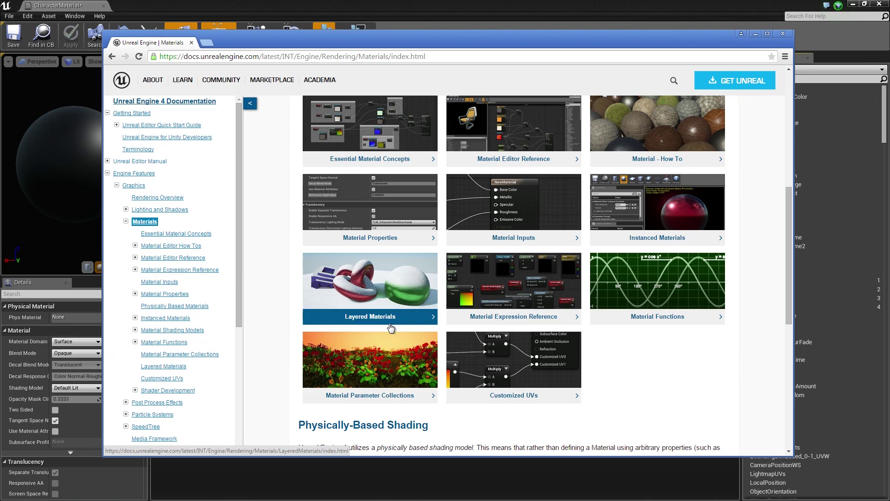
{"action": "scroll", "coordinate": [515, 292], "scroll_direction": "up", "scroll_amount": 3}
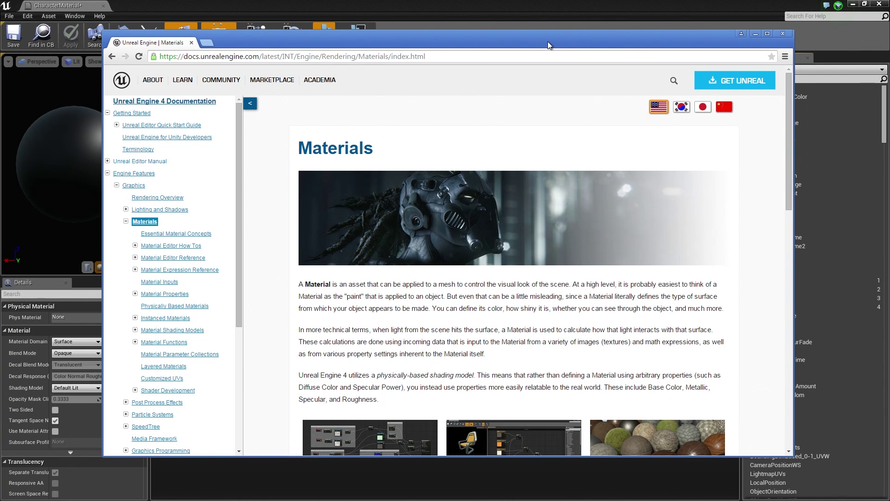
{"action": "left_click_drag", "start_coordinate": [500, 40], "coordinate": [887, 42]}
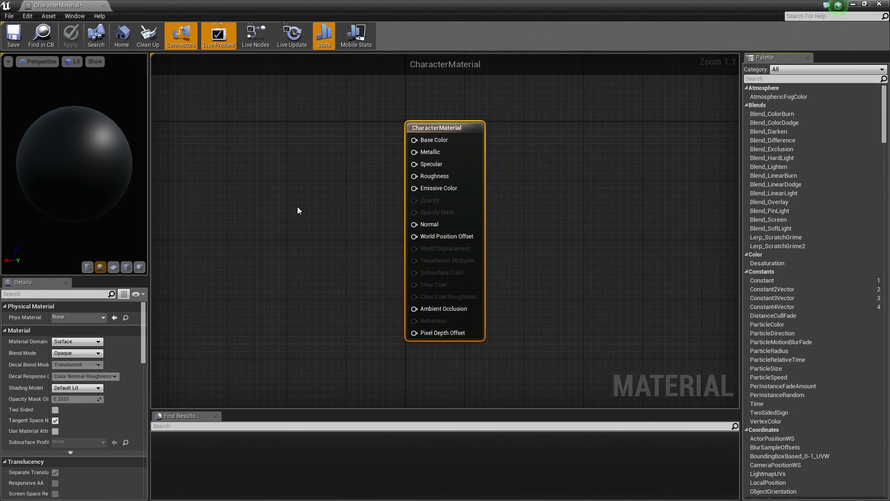
Make room in the CharacterMaterial graph and place a VectorParameter node on the canvas
{"action": "mouse_move", "coordinate": [261, 180]}
{"action": "right_mouse_down"}
{"action": "mouse_move", "coordinate": [385, 160]}
{"action": "mouse_move", "coordinate": [327, 169]}
{"action": "mouse_move", "coordinate": [359, 182]}
{"action": "right_mouse_up"}
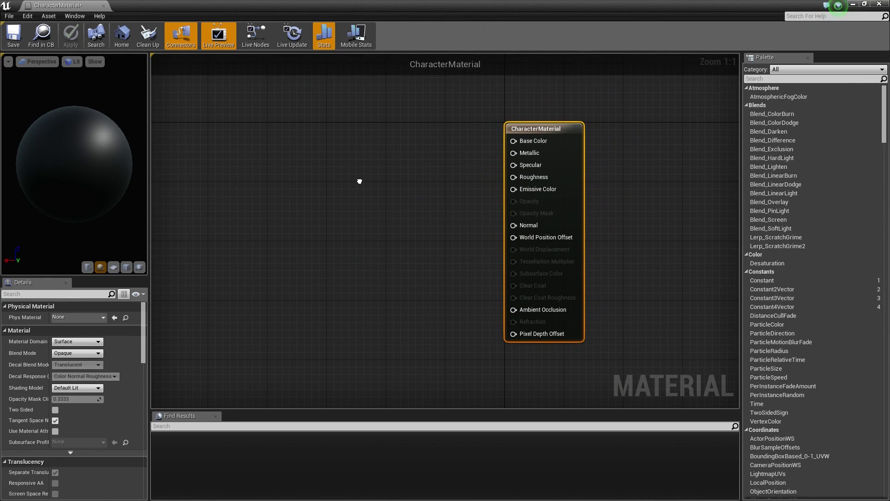
{"action": "right_click", "coordinate": [290, 144]}
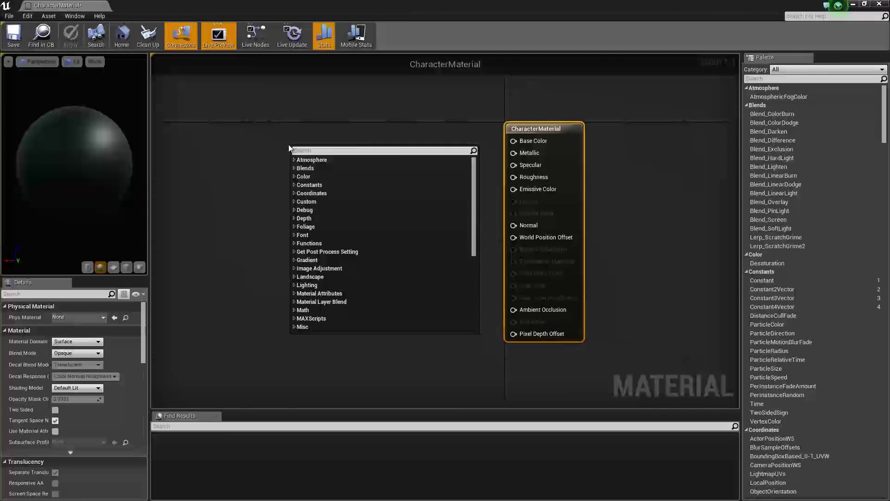
{"action": "type", "text": "vecto"}
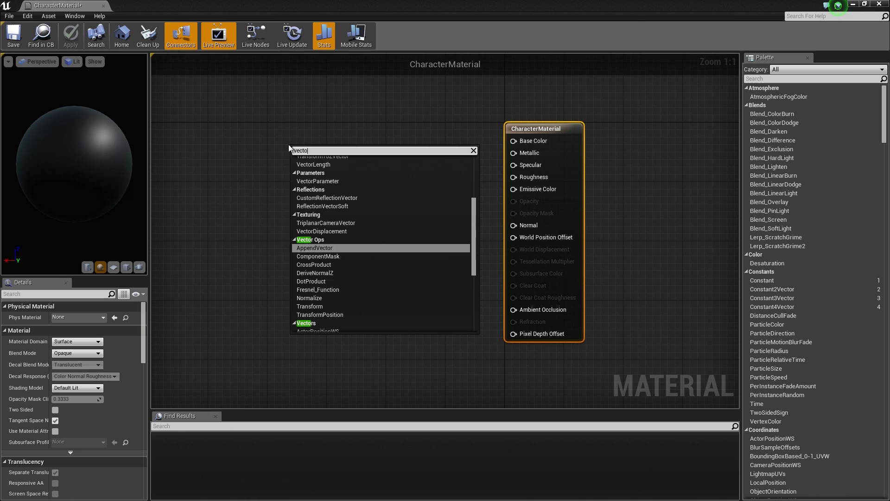
{"action": "type", "text": "r parameter"}
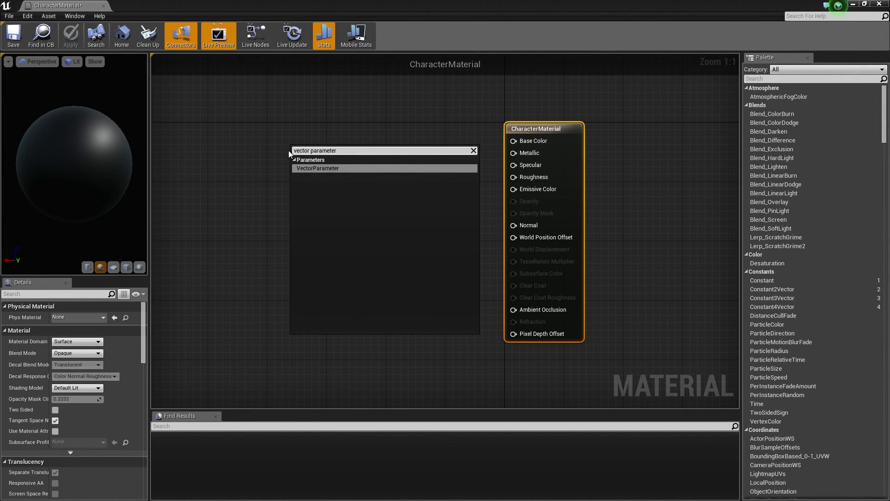
{"action": "left_click", "coordinate": [319, 171]}
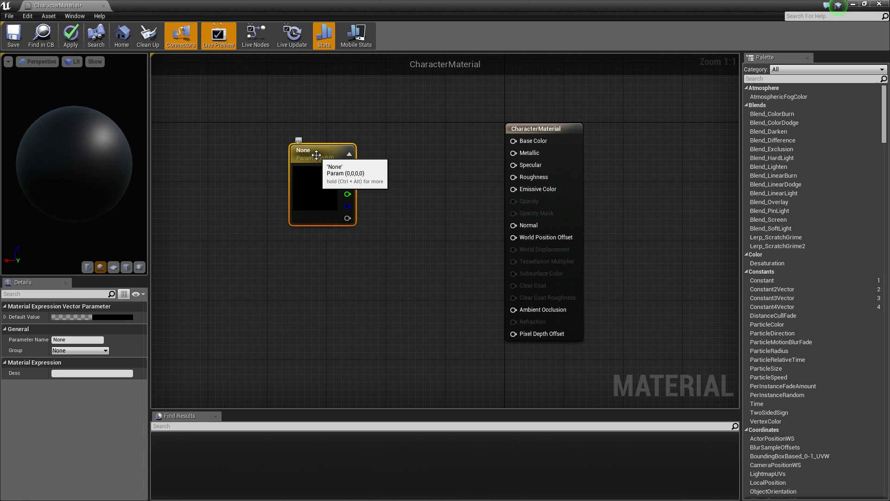
Rename the vector parameter to BaseColor and open its Default Value color picker
{"action": "double_click", "coordinate": [77, 340]}
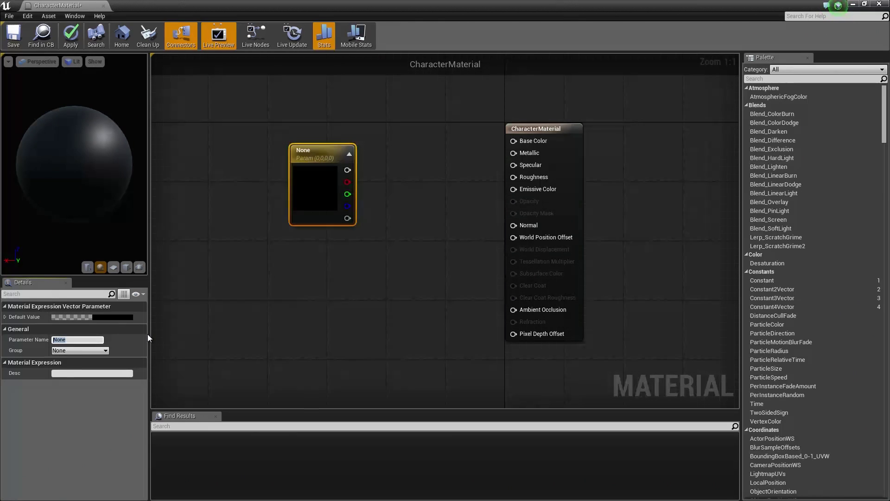
{"action": "type", "text": "BaseCol"}
{"action": "type", "text": "or"}
{"action": "key", "text": "Return"}
{"action": "left_click", "coordinate": [84, 319]}
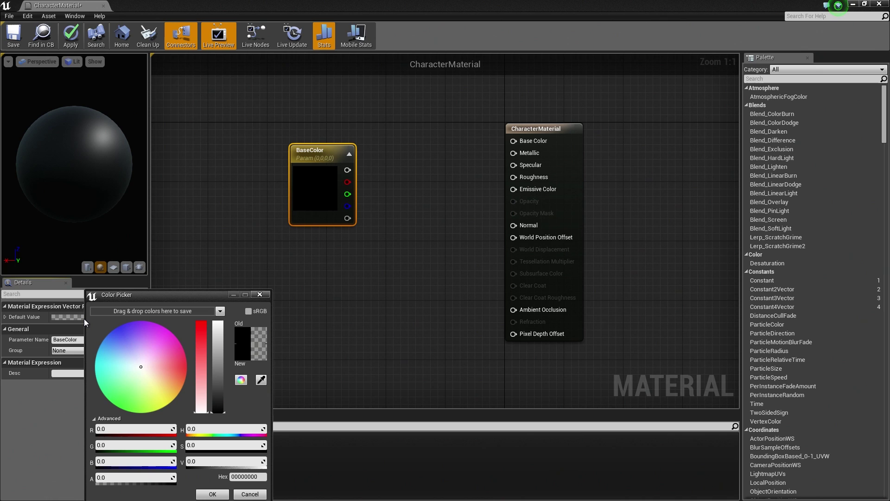
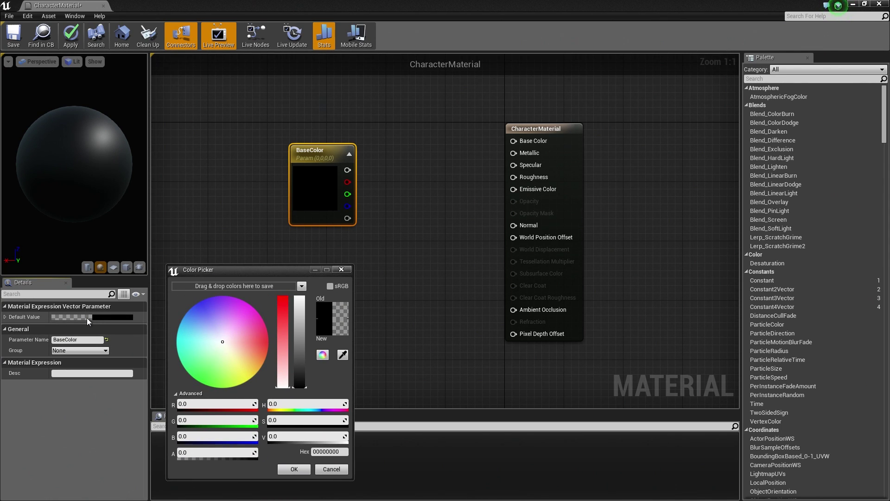
Set BaseColor's default colour to orange (R 1.0, G 0.402, B 0) in the Color Picker
{"action": "left_click", "coordinate": [223, 346]}
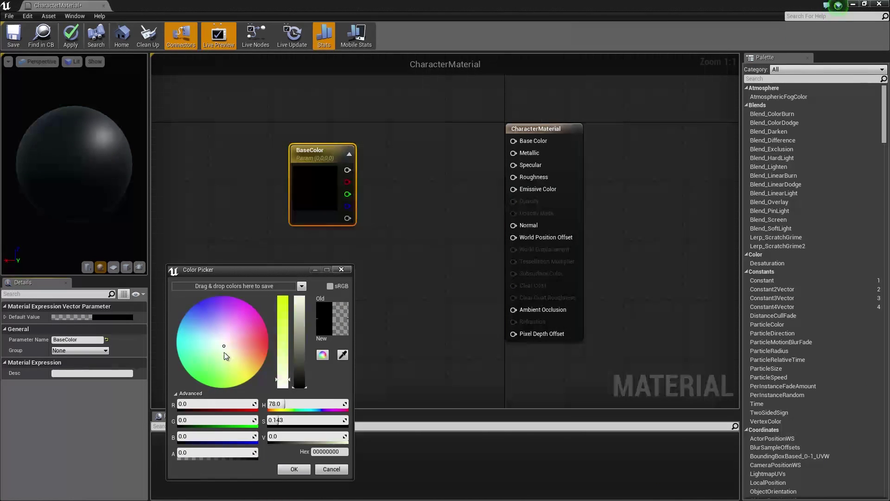
{"action": "mouse_move", "coordinate": [225, 352]}
{"action": "left_mouse_down"}
{"action": "mouse_move", "coordinate": [221, 326]}
{"action": "mouse_move", "coordinate": [266, 343]}
{"action": "mouse_move", "coordinate": [266, 360]}
{"action": "left_mouse_up"}
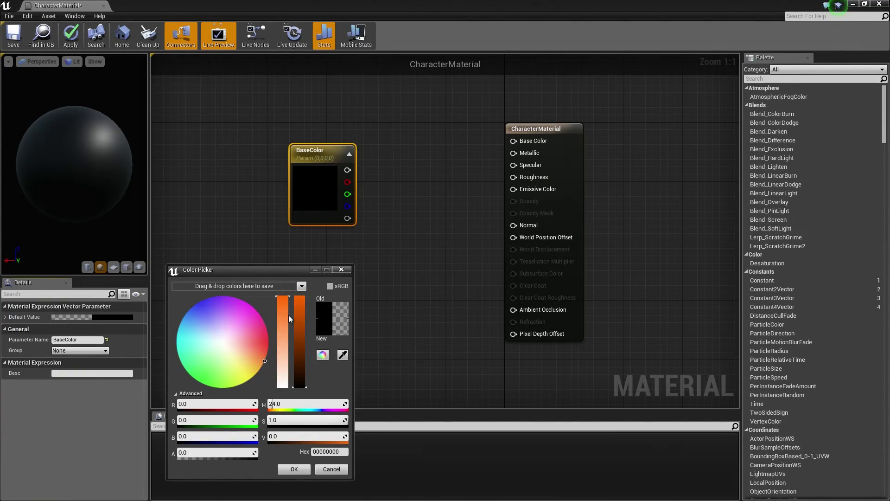
{"action": "left_click", "coordinate": [300, 302]}
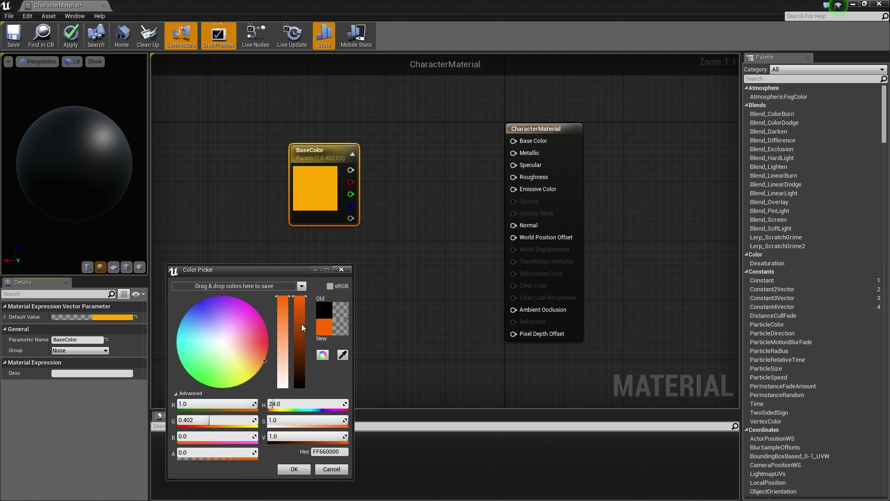
{"action": "left_click", "coordinate": [294, 471]}
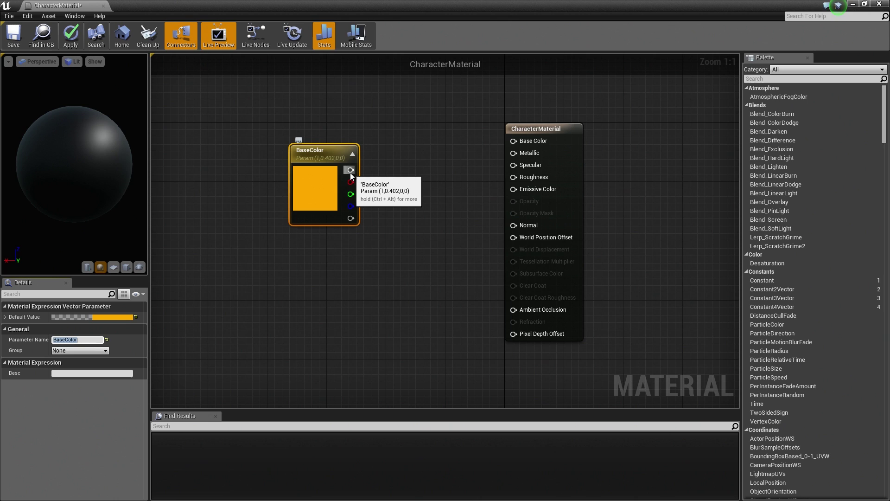
{"action": "mouse_move", "coordinate": [350, 170]}
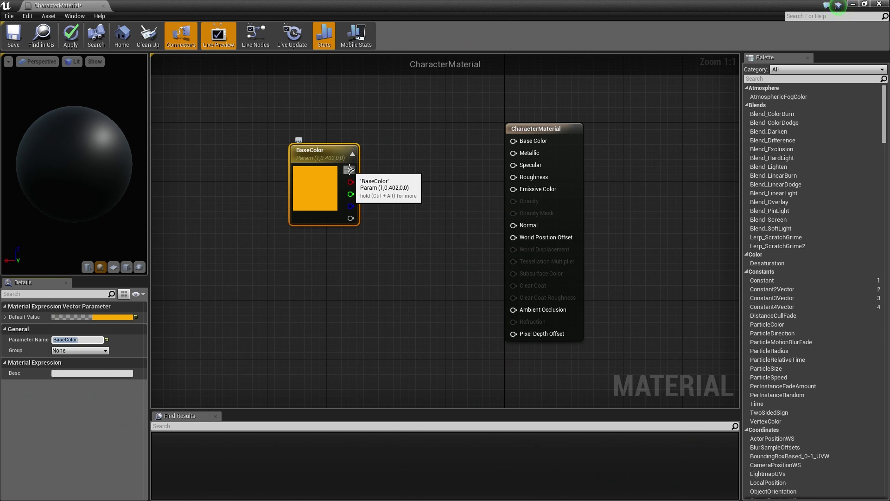
Wire the BaseColor output into the material's Base Color input
{"action": "left_click_drag", "start_coordinate": [351, 170], "coordinate": [370, 166]}
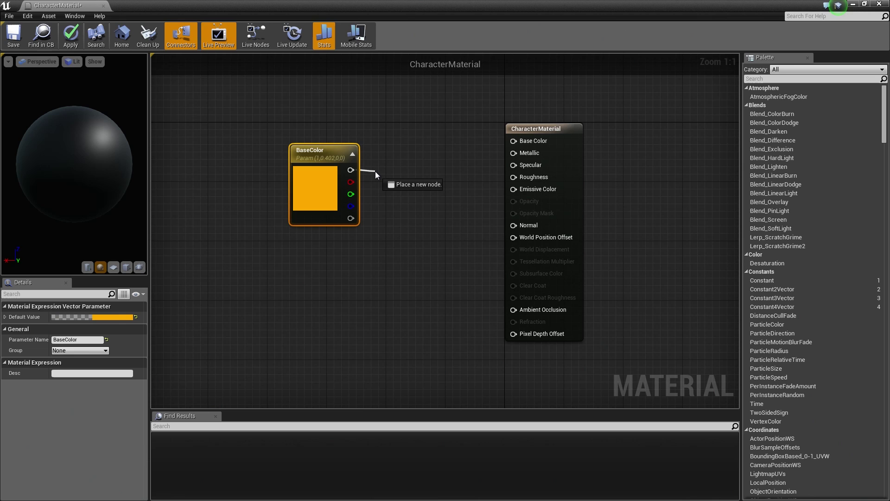
{"action": "left_click_drag", "start_coordinate": [370, 164], "coordinate": [514, 142]}
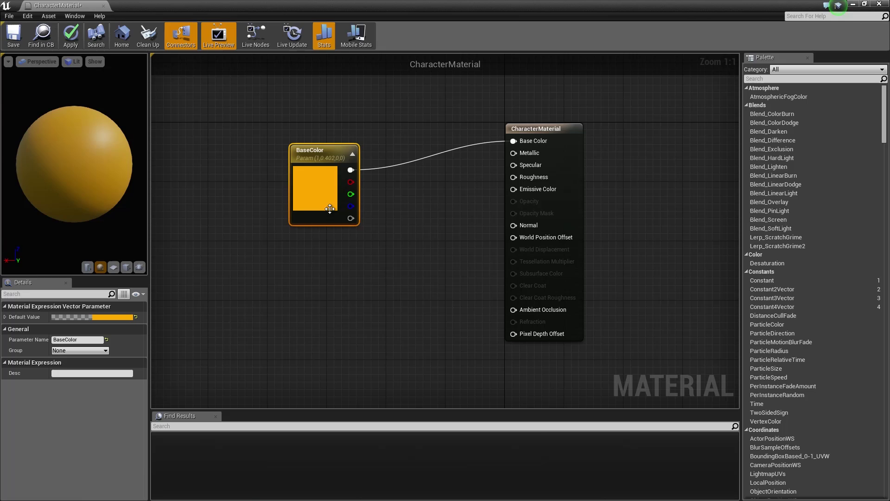
{"action": "right_click_drag", "start_coordinate": [340, 263], "coordinate": [341, 289]}
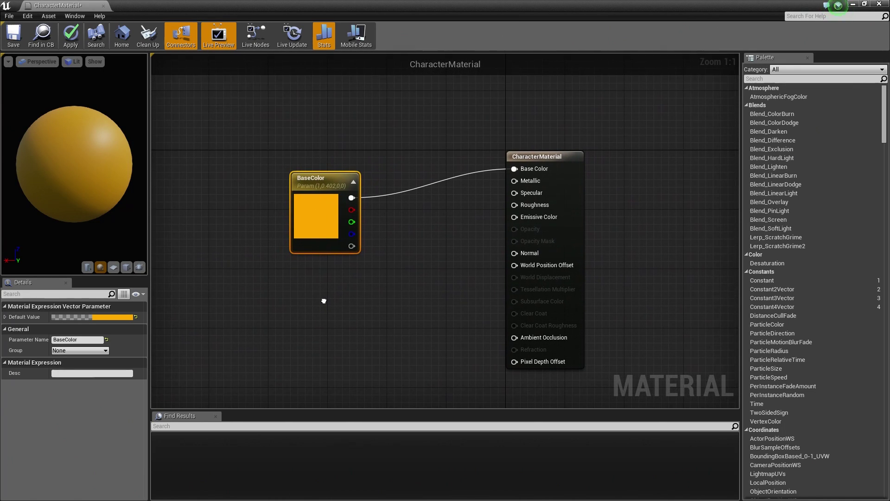
Break the BaseColor link and move the node down and to the left
{"action": "right_click", "coordinate": [352, 197]}
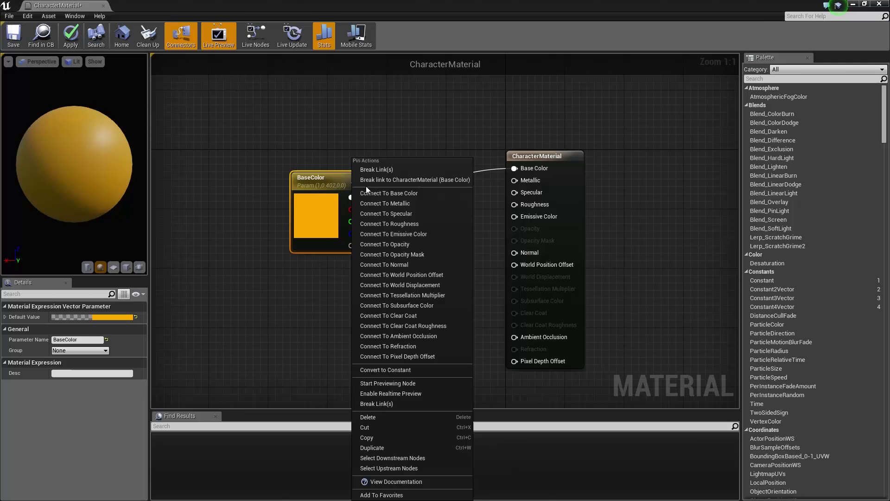
{"action": "left_click", "coordinate": [380, 171]}
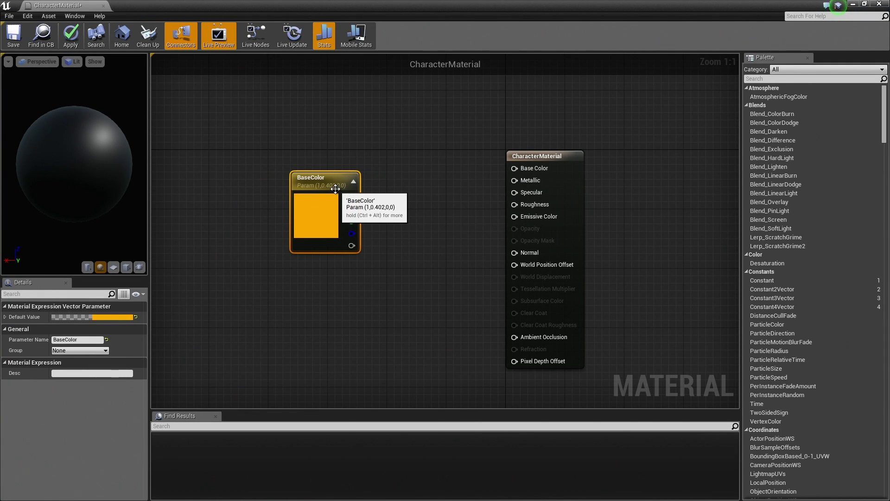
{"action": "left_click_drag", "start_coordinate": [331, 187], "coordinate": [263, 233]}
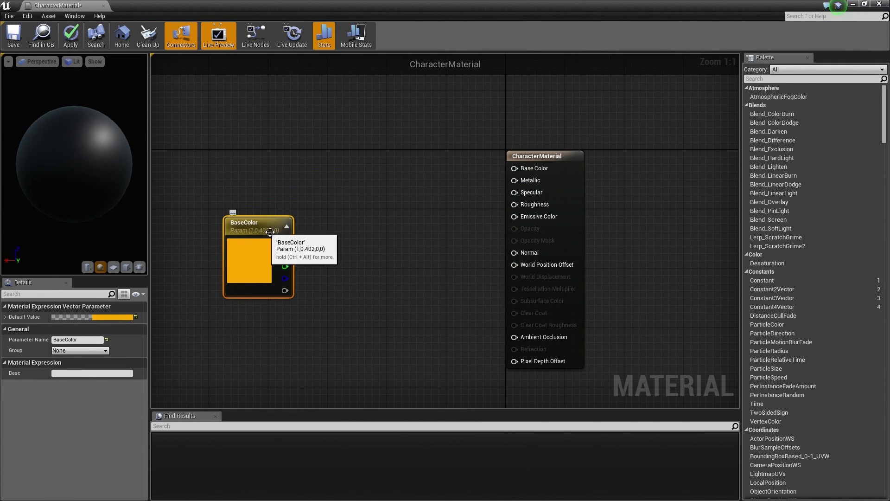
Add a Fresnel node (Exponent 5.0, Base Reflect 0.04) and reposition it and BaseColor
{"action": "right_click", "coordinate": [349, 164]}
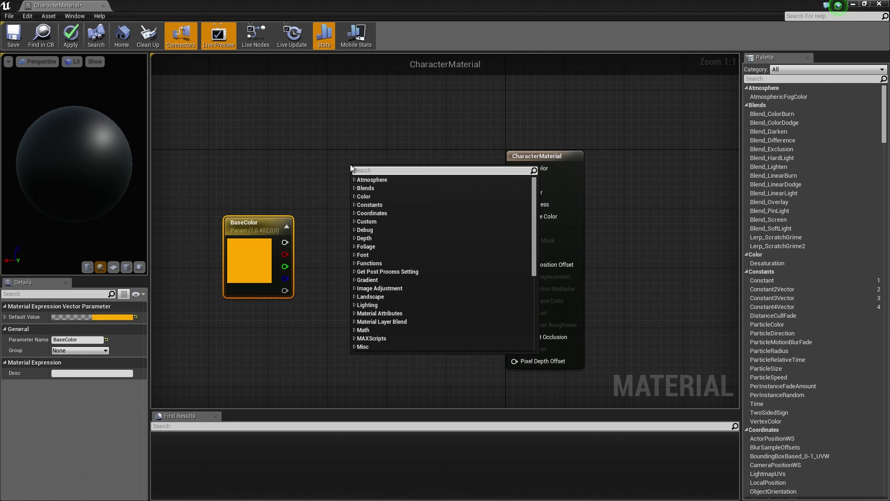
{"action": "type", "text": "fresn"}
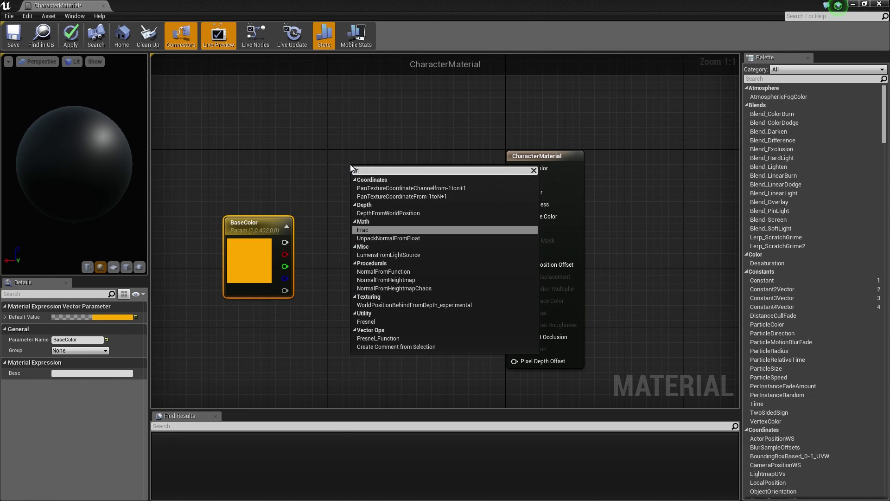
{"action": "type", "text": "el"}
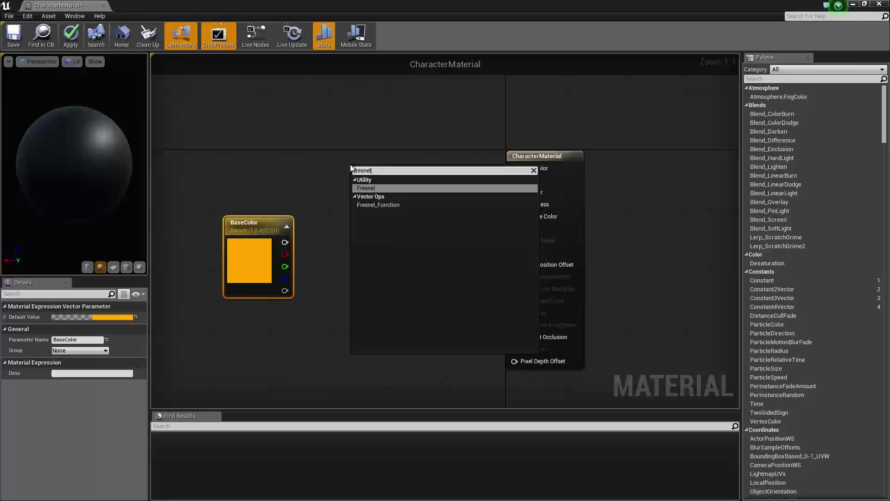
{"action": "left_click", "coordinate": [366, 187]}
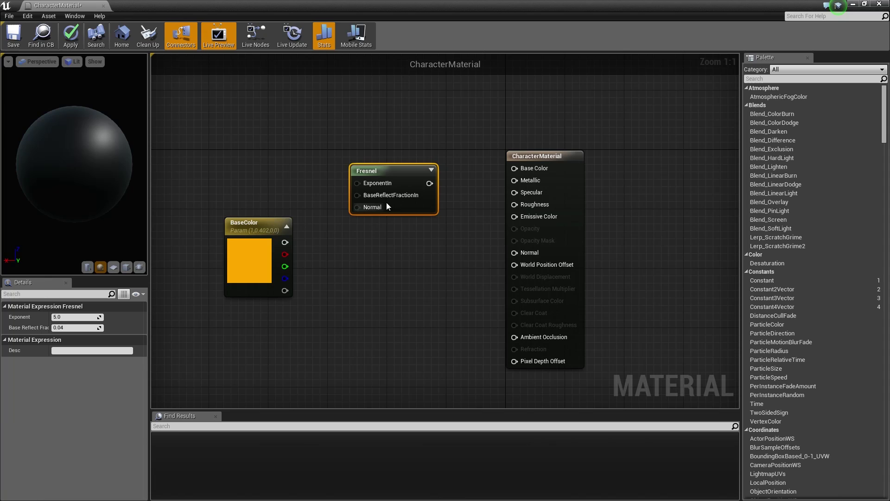
{"action": "key", "text": "ctrl+alt"}
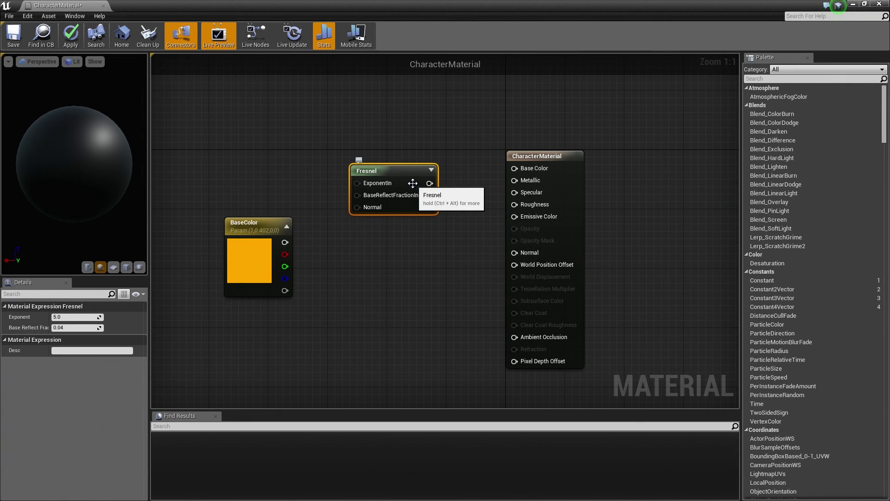
{"action": "key", "text": "ctrl+alt"}
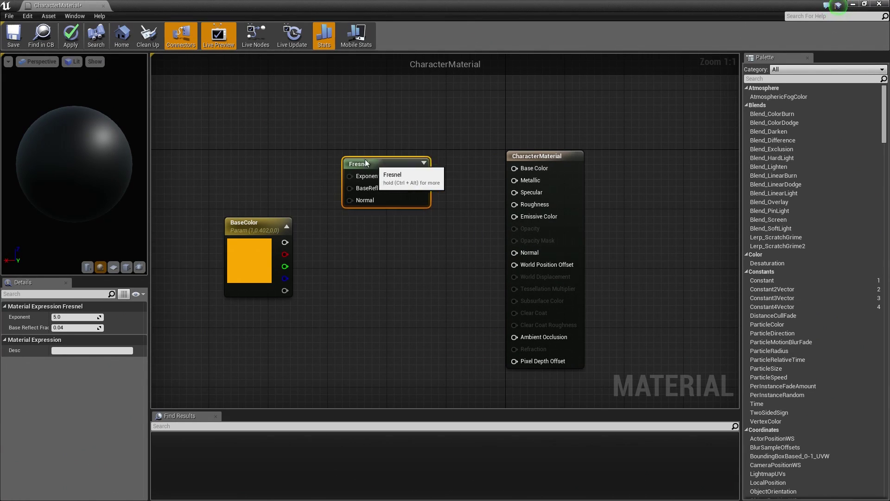
{"action": "left_click_drag", "start_coordinate": [367, 170], "coordinate": [323, 147]}
{"action": "left_click_drag", "start_coordinate": [240, 233], "coordinate": [210, 232]}
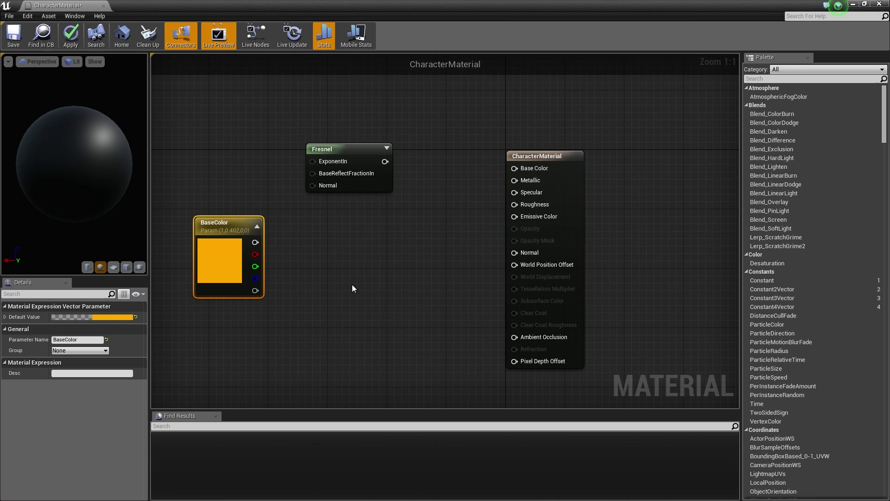
Set Fresnel's Base Reflect Fraction to 0.0 and move the CharacterMaterial node right
{"action": "left_click", "coordinate": [369, 177]}
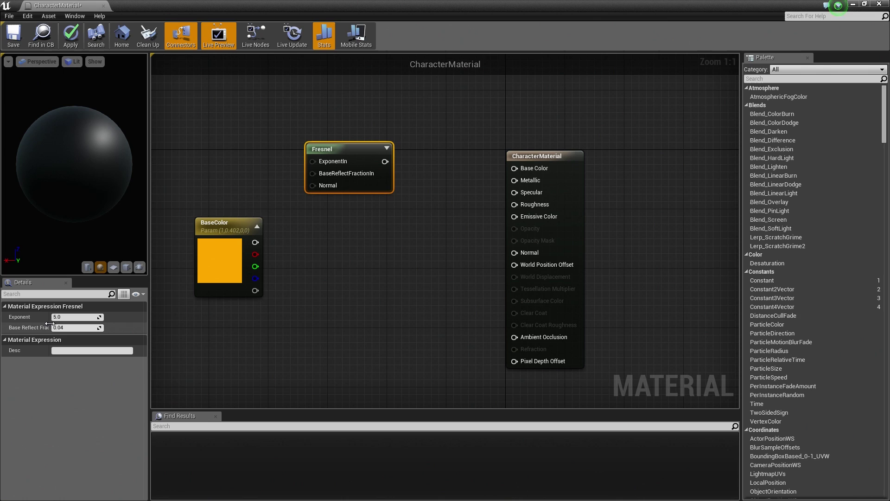
{"action": "left_click_drag", "start_coordinate": [50, 321], "coordinate": [74, 322]}
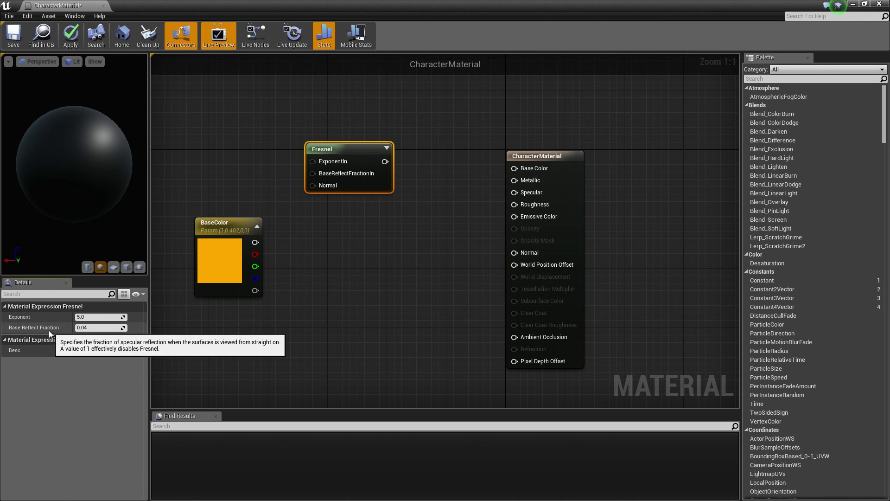
{"action": "left_click", "coordinate": [82, 328]}
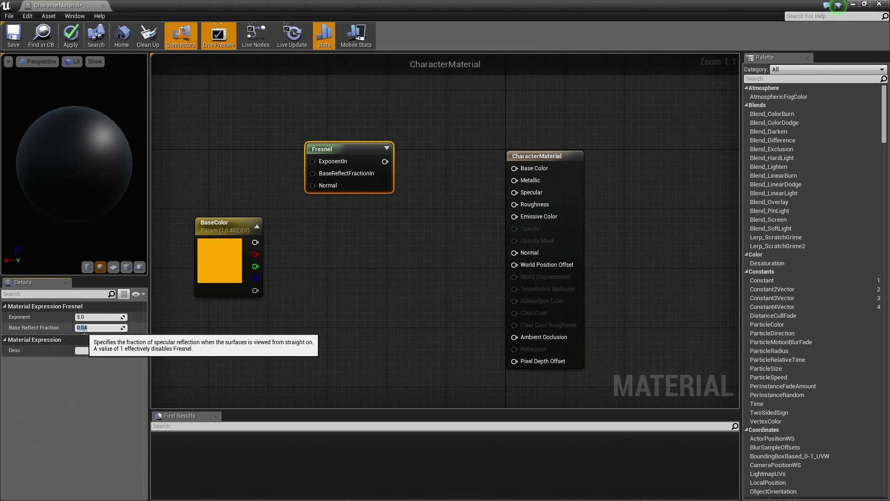
{"action": "type", "text": "0.0"}
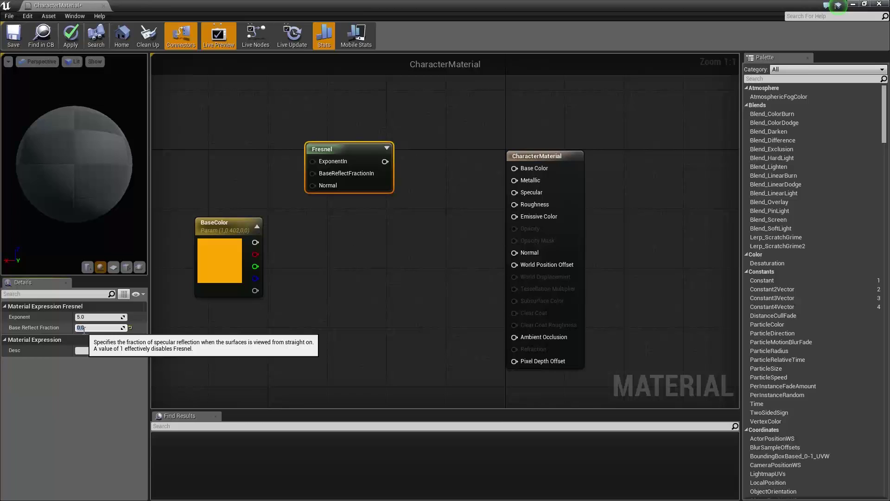
{"action": "key", "text": "Return"}
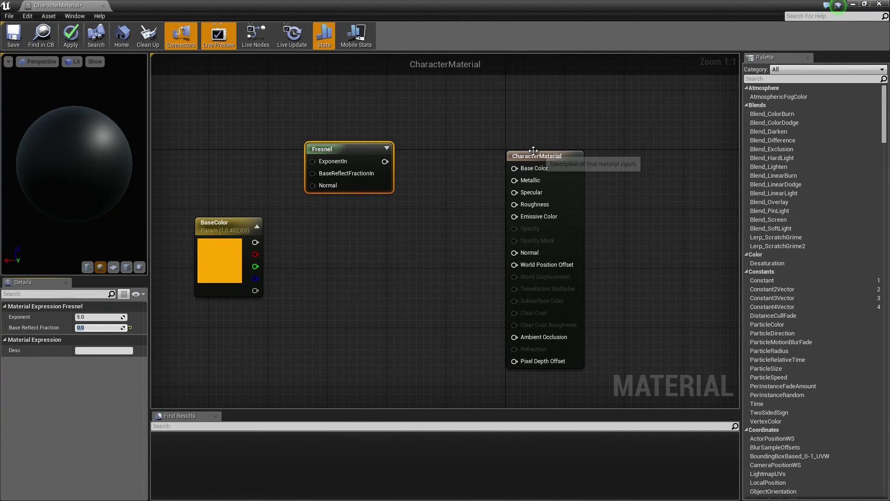
{"action": "left_click_drag", "start_coordinate": [546, 156], "coordinate": [612, 155]}
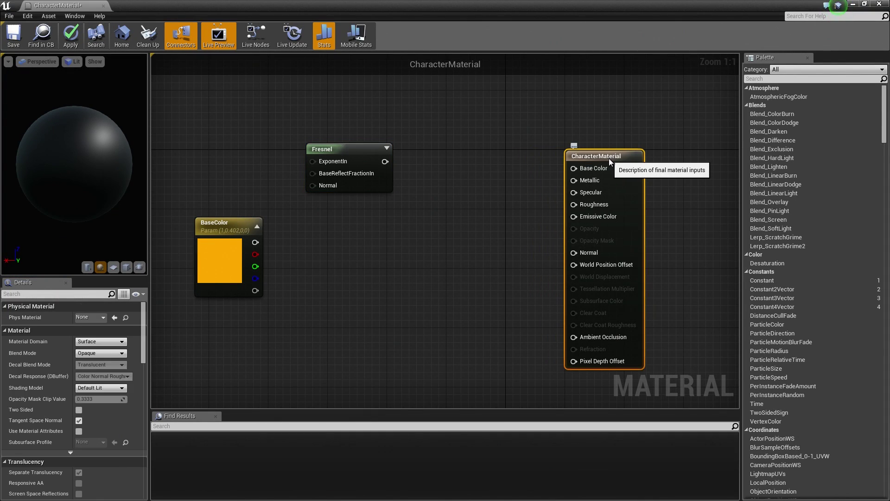
Add a Lerp node and connect the Fresnel output to its Alpha
{"action": "left_click", "coordinate": [434, 219]}
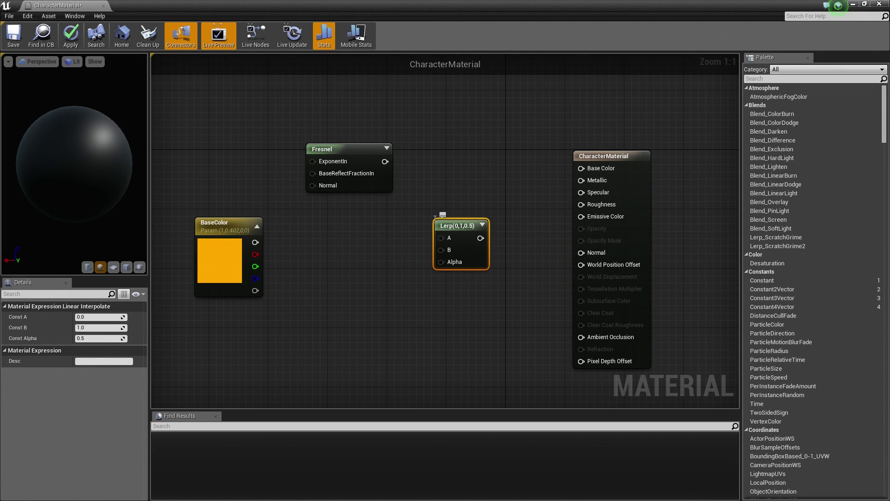
{"action": "mouse_move", "coordinate": [456, 225]}
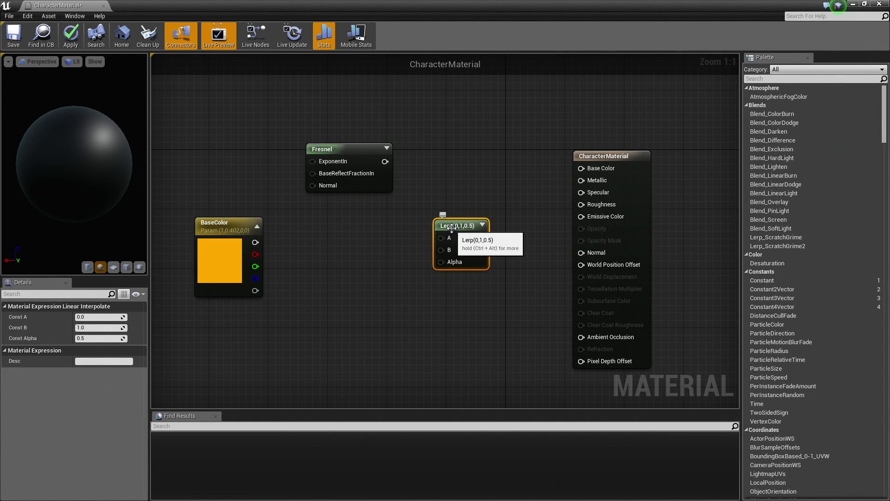
{"action": "left_click_drag", "start_coordinate": [452, 227], "coordinate": [480, 226]}
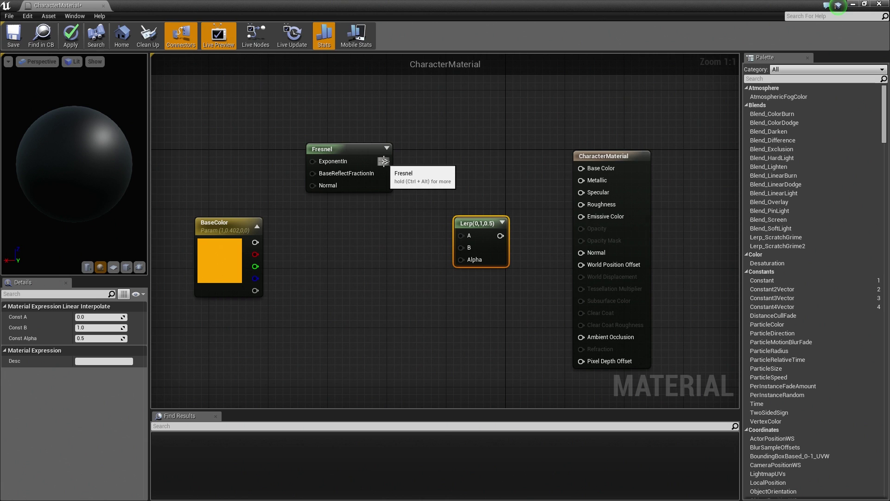
{"action": "mouse_move", "coordinate": [384, 161]}
{"action": "left_mouse_down"}
{"action": "mouse_move", "coordinate": [412, 182]}
{"action": "mouse_move", "coordinate": [464, 262]}
{"action": "left_mouse_up"}
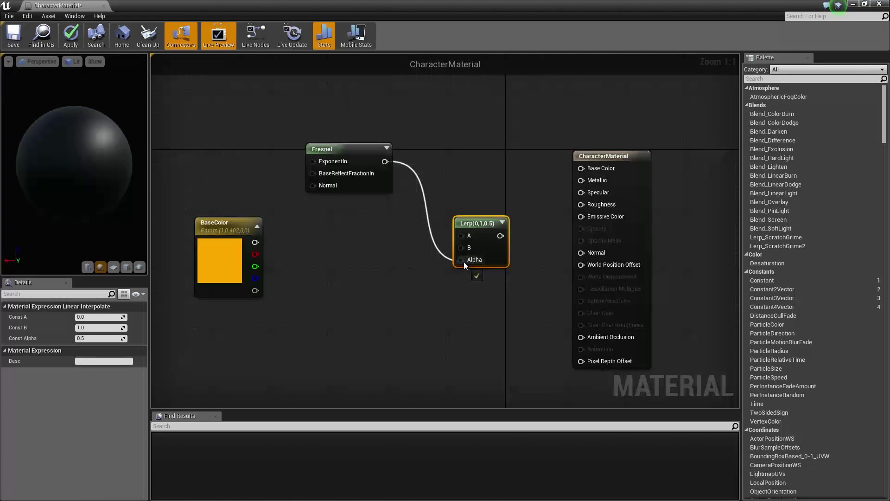
{"action": "left_click_drag", "start_coordinate": [464, 261], "coordinate": [462, 261]}
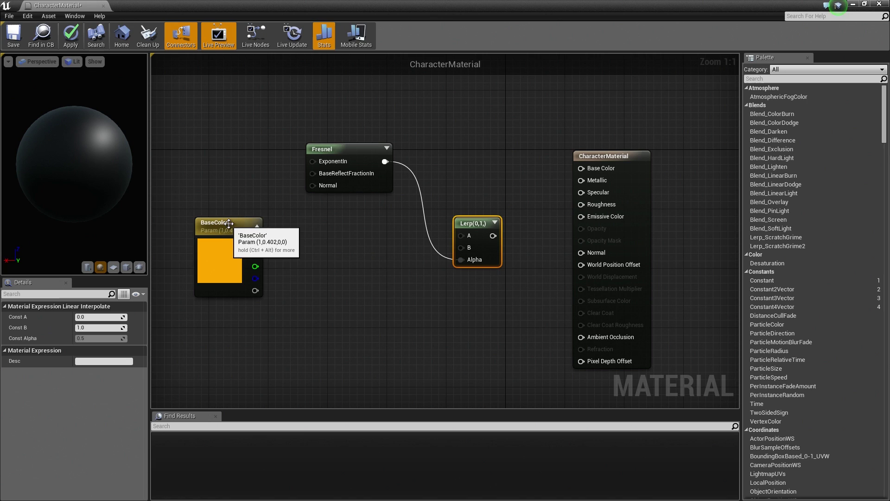
Connect BaseColor to the Lerp's A input and pull another wire from BaseColor
{"action": "left_click_drag", "start_coordinate": [230, 224], "coordinate": [377, 246]}
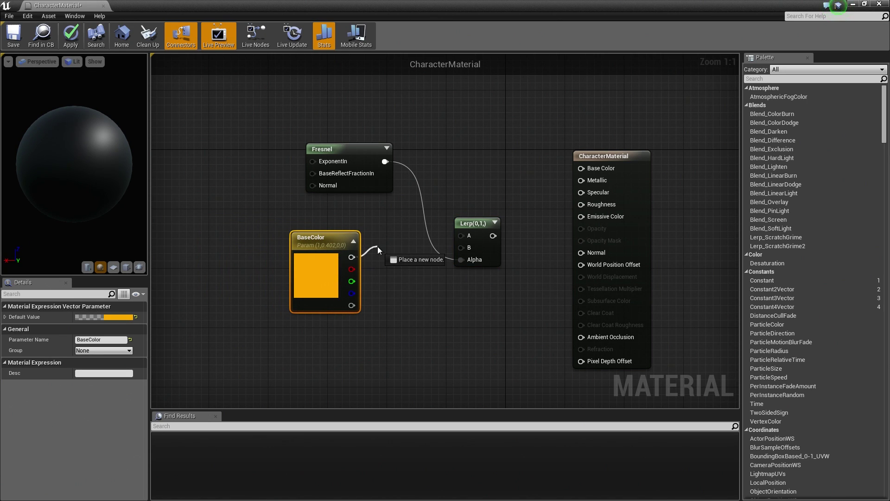
{"action": "left_click_drag", "start_coordinate": [378, 246], "coordinate": [464, 237]}
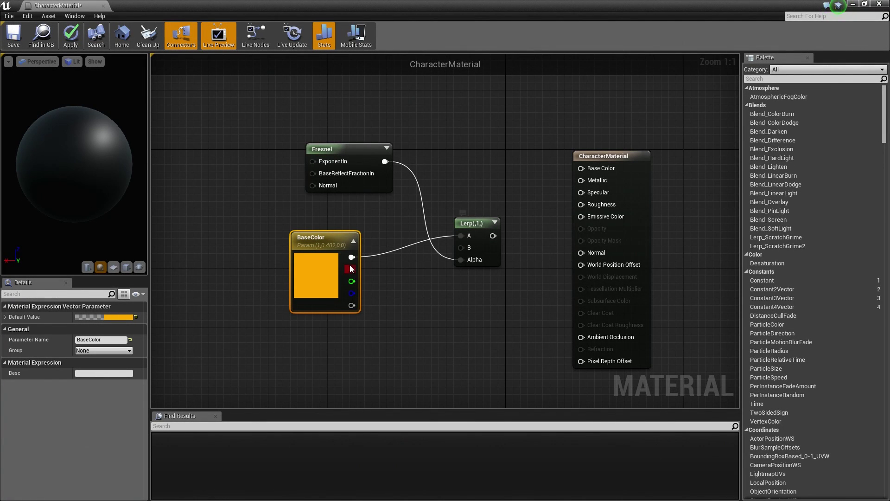
{"action": "left_click_drag", "start_coordinate": [351, 257], "coordinate": [396, 290]}
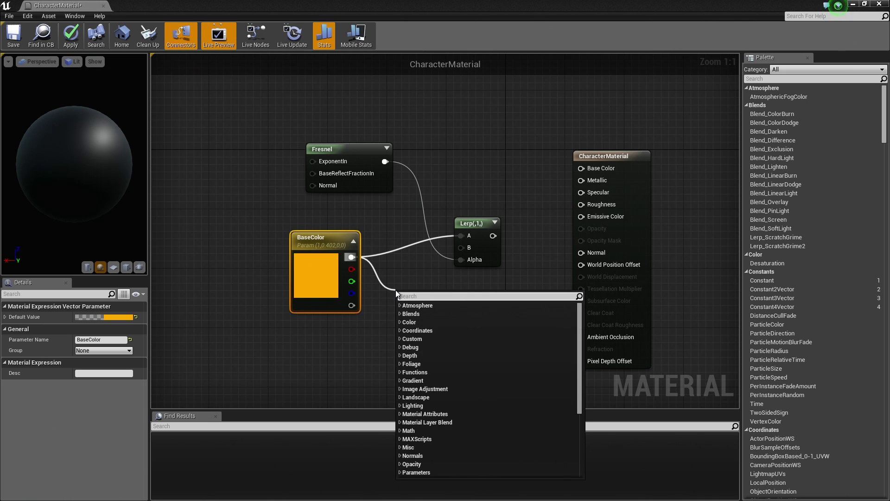
{"action": "type", "text": "power"}
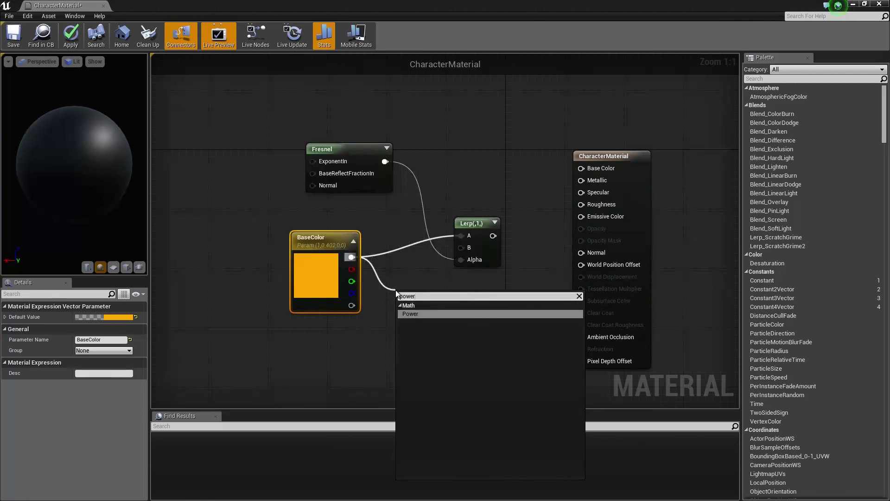
Create a Power node from BaseColor and connect its result to Lerp's B input
{"action": "left_click", "coordinate": [421, 312]}
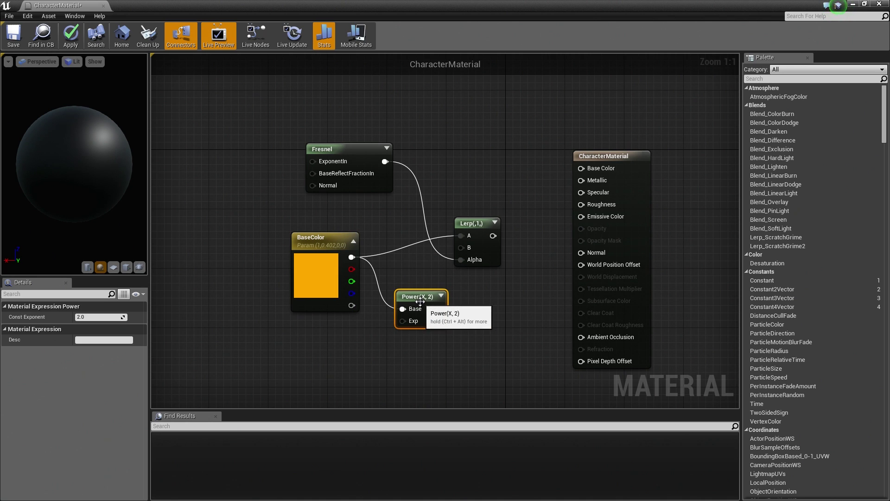
{"action": "left_click_drag", "start_coordinate": [417, 297], "coordinate": [409, 283]}
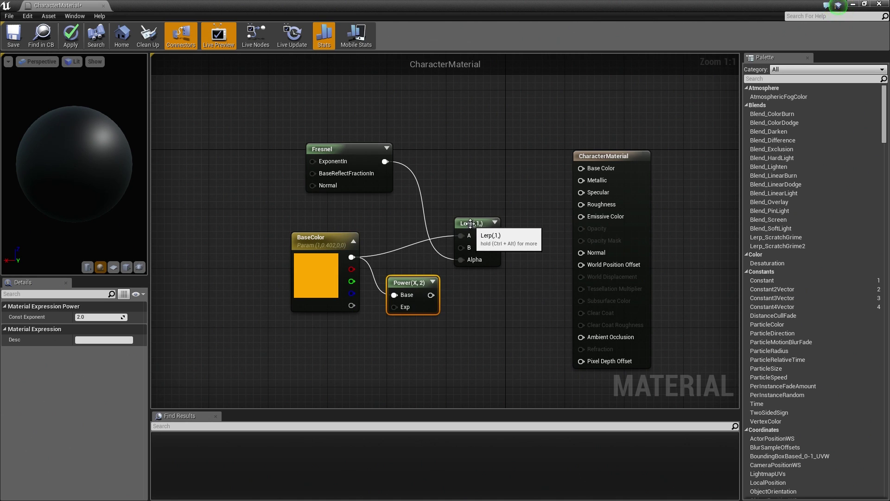
{"action": "left_click_drag", "start_coordinate": [474, 223], "coordinate": [487, 223]}
{"action": "left_click_drag", "start_coordinate": [432, 295], "coordinate": [479, 250]}
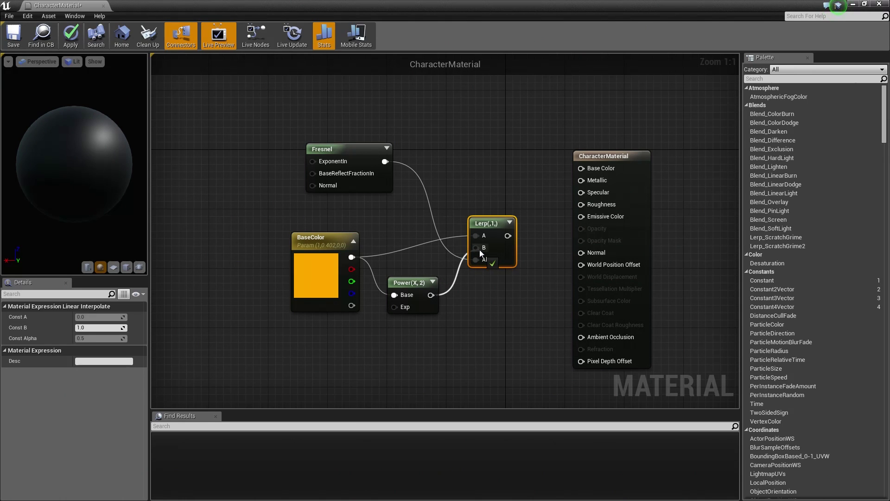
{"action": "right_click_drag", "start_coordinate": [538, 299], "coordinate": [448, 299]}
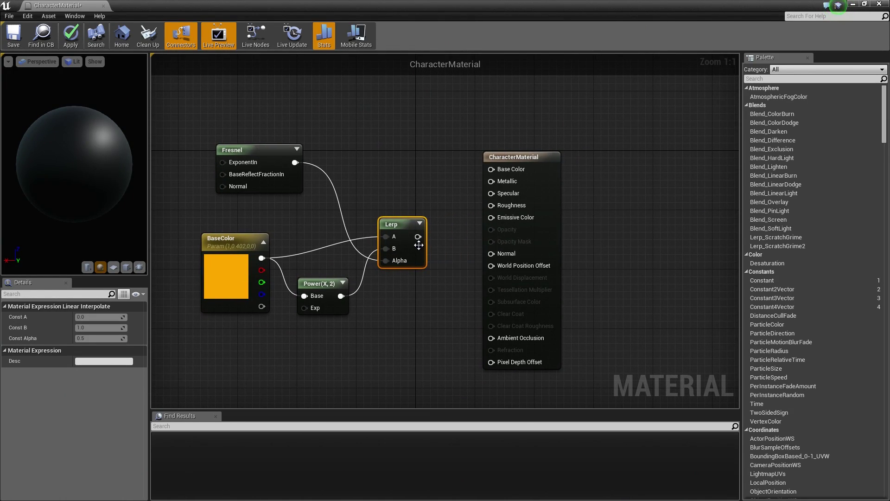
Connect the Lerp result to Base Color and tidy the graph layout
{"action": "left_click_drag", "start_coordinate": [418, 237], "coordinate": [448, 235]}
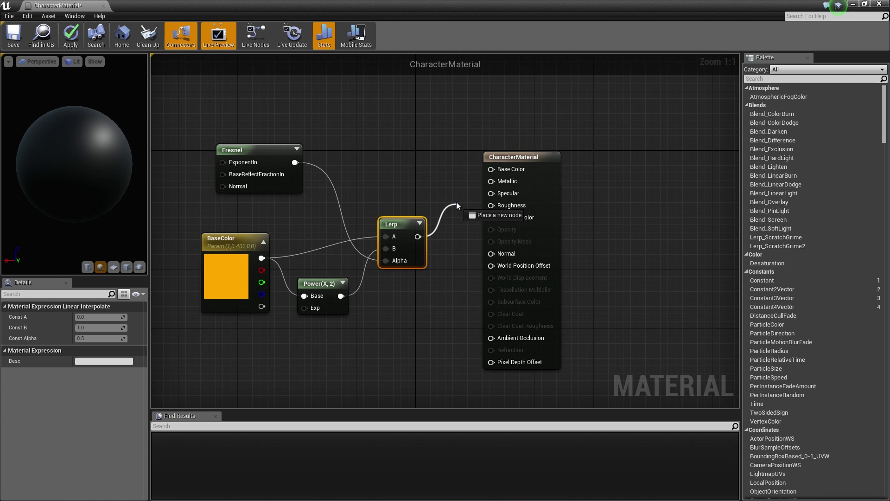
{"action": "mouse_move", "coordinate": [447, 234]}
{"action": "left_mouse_down"}
{"action": "mouse_move", "coordinate": [489, 168]}
{"action": "mouse_move", "coordinate": [554, 158]}
{"action": "left_mouse_up"}
{"action": "right_click_drag", "start_coordinate": [442, 321], "coordinate": [439, 221]}
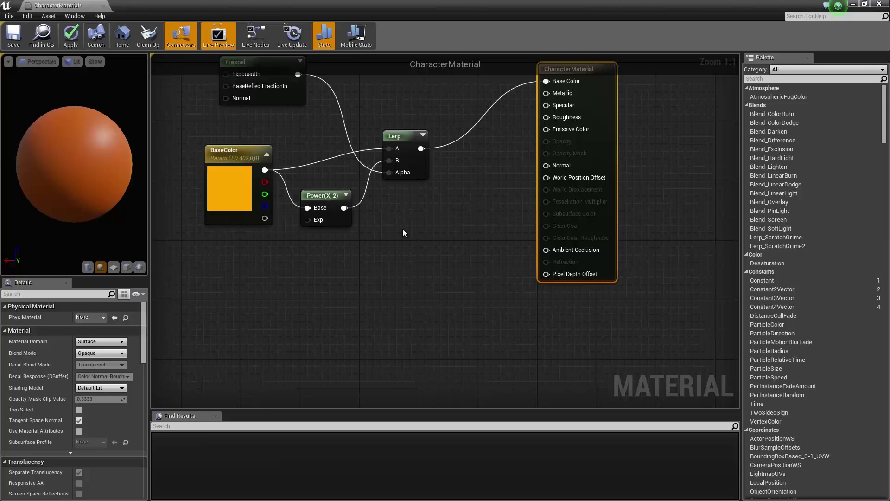
{"action": "right_click_drag", "start_coordinate": [403, 229], "coordinate": [411, 255]}
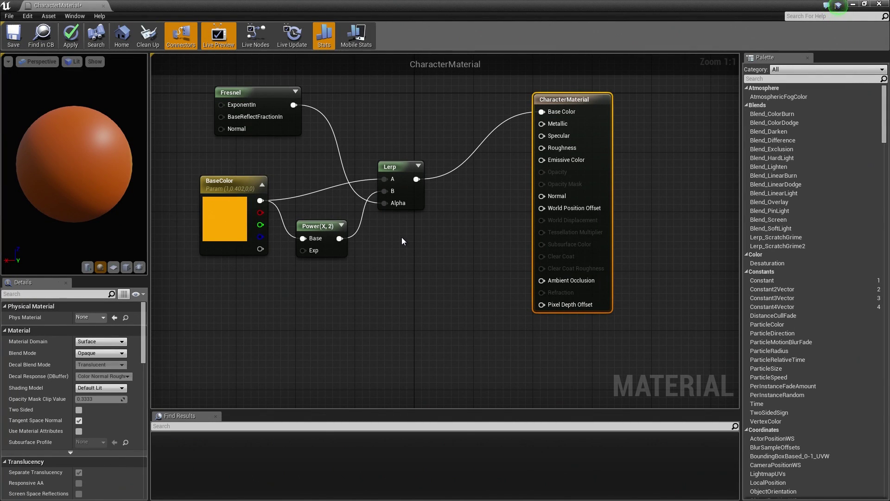
Add a scalar parameter node named Metallic
{"action": "right_click", "coordinate": [397, 235]}
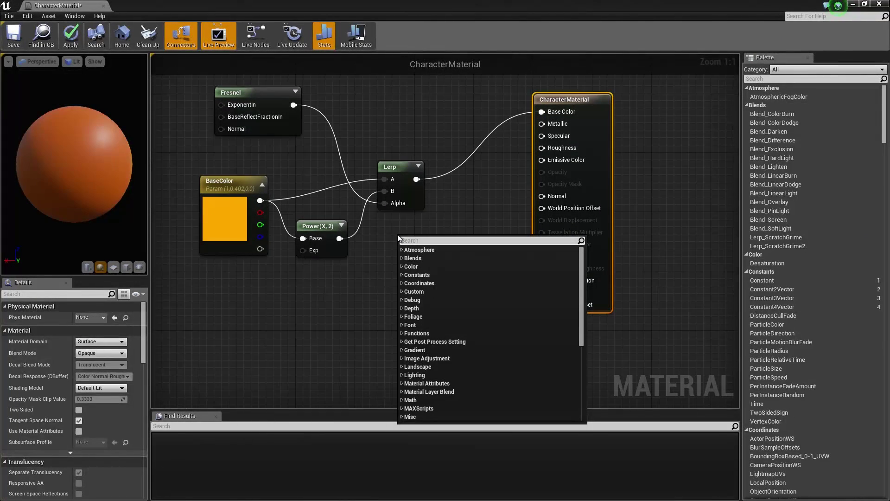
{"action": "type", "text": "scalar"}
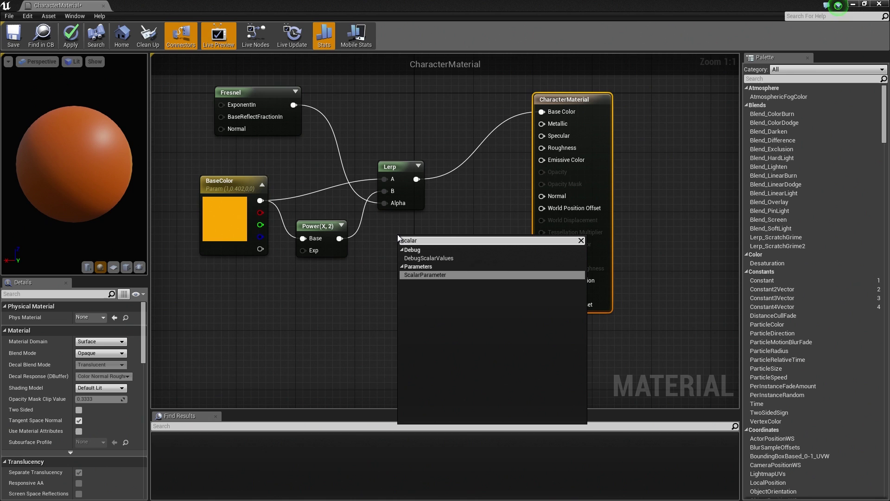
{"action": "left_click", "coordinate": [425, 274]}
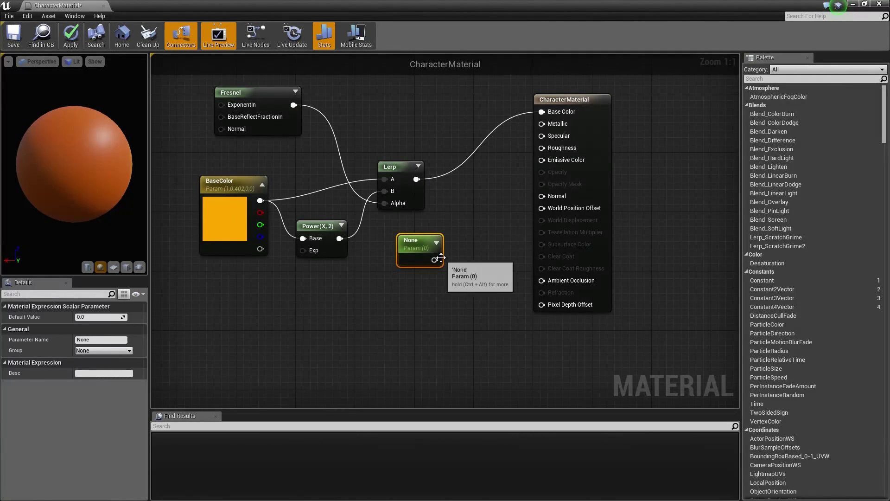
{"action": "left_click", "coordinate": [102, 339]}
{"action": "type", "text": "Meta"}
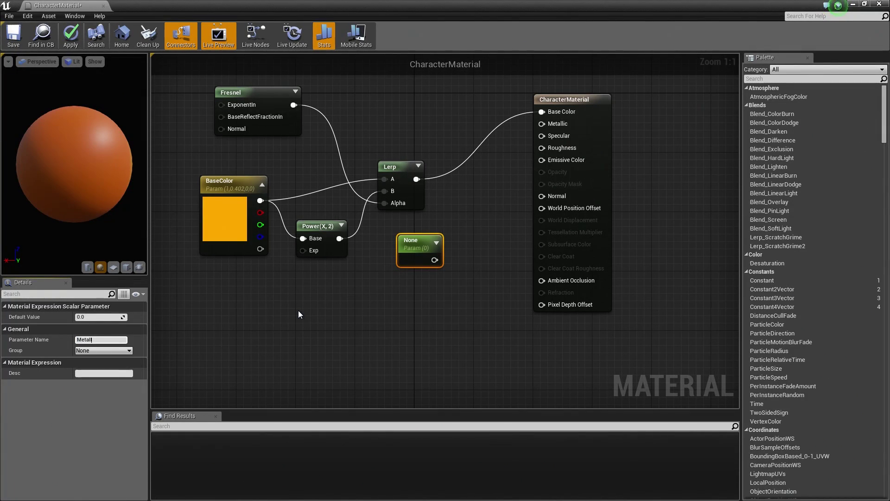
{"action": "type", "text": "lic"}
{"action": "key", "text": "Return"}
Wire Metallic into the material's Metallic input and duplicate the node
{"action": "left_click_drag", "start_coordinate": [435, 260], "coordinate": [511, 164]}
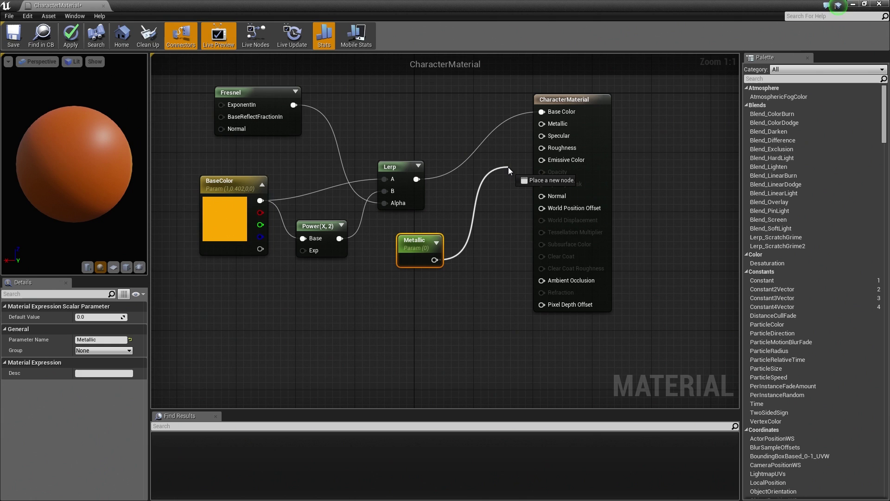
{"action": "left_click_drag", "start_coordinate": [511, 164], "coordinate": [544, 125]}
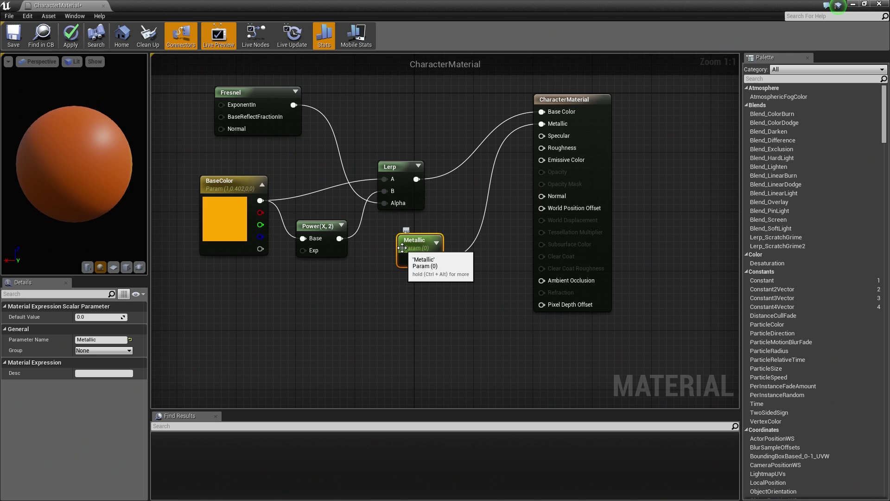
{"action": "key", "text": "ctrl+w"}
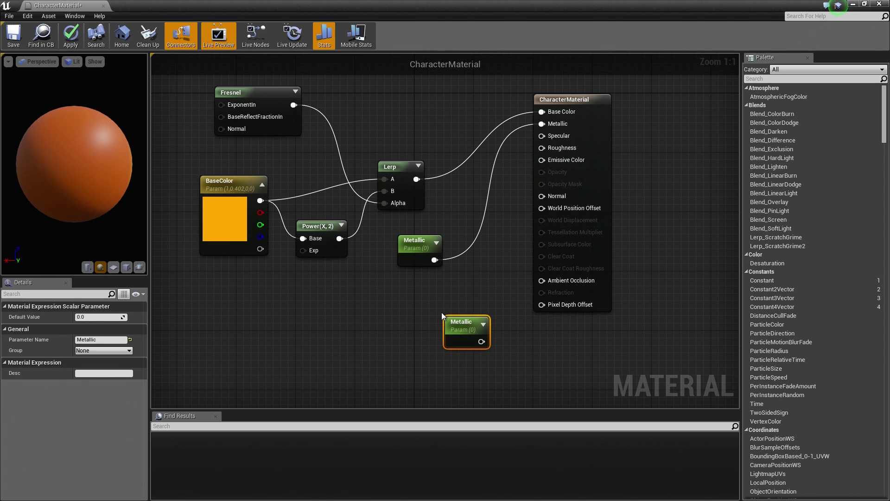
Rename the copied Metallic parameter to Roughness
{"action": "left_click_drag", "start_coordinate": [459, 323], "coordinate": [445, 300]}
{"action": "left_click", "coordinate": [418, 243]}
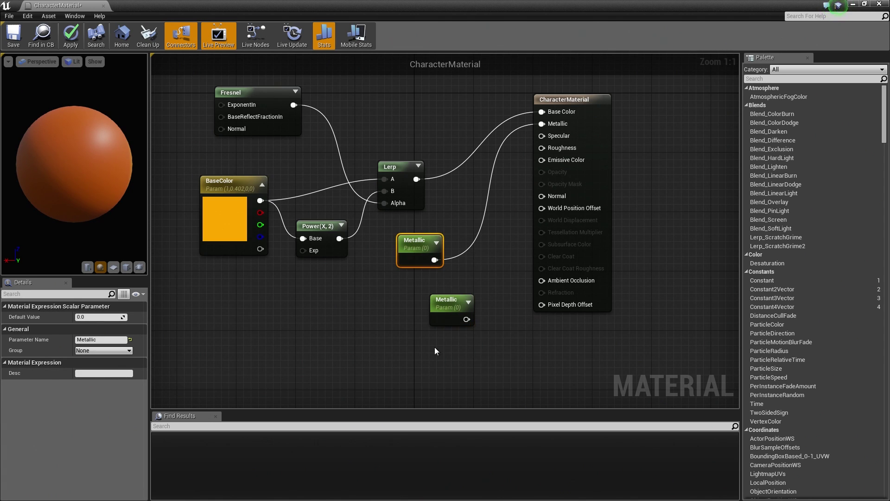
{"action": "left_click", "coordinate": [453, 307]}
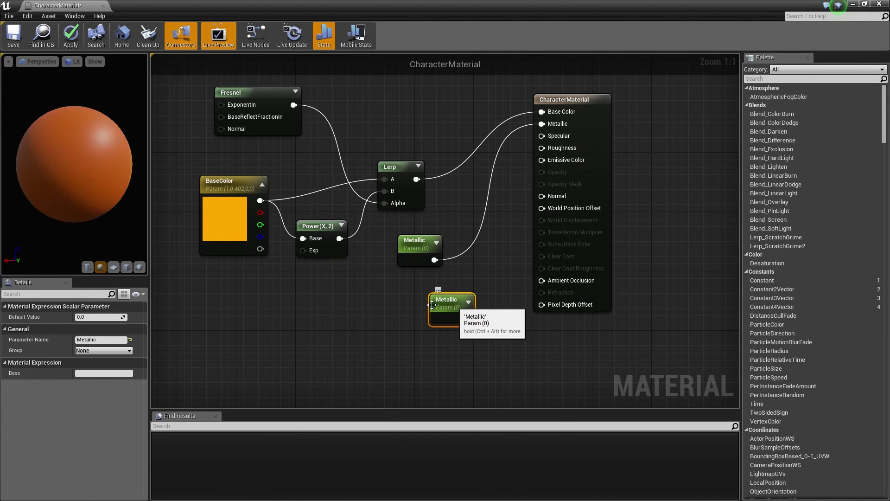
{"action": "left_click_drag", "start_coordinate": [124, 340], "coordinate": [71, 338]}
{"action": "type", "text": "Roughness"}
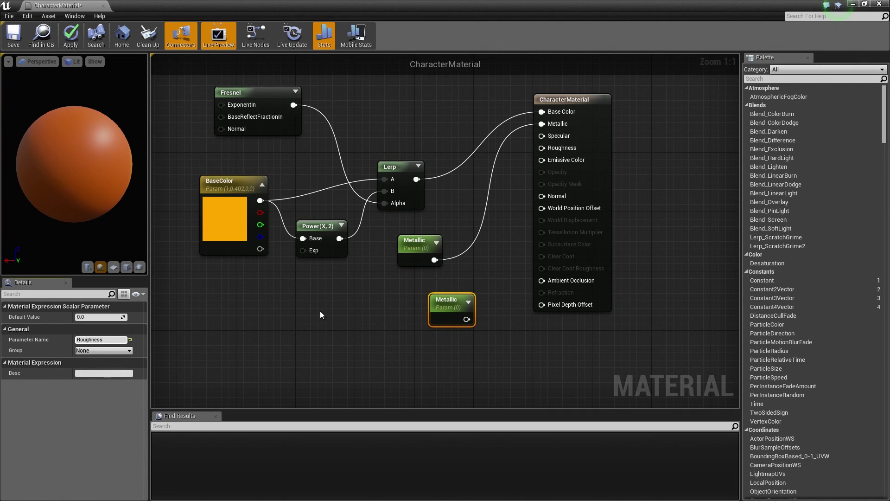
{"action": "key", "text": "Return"}
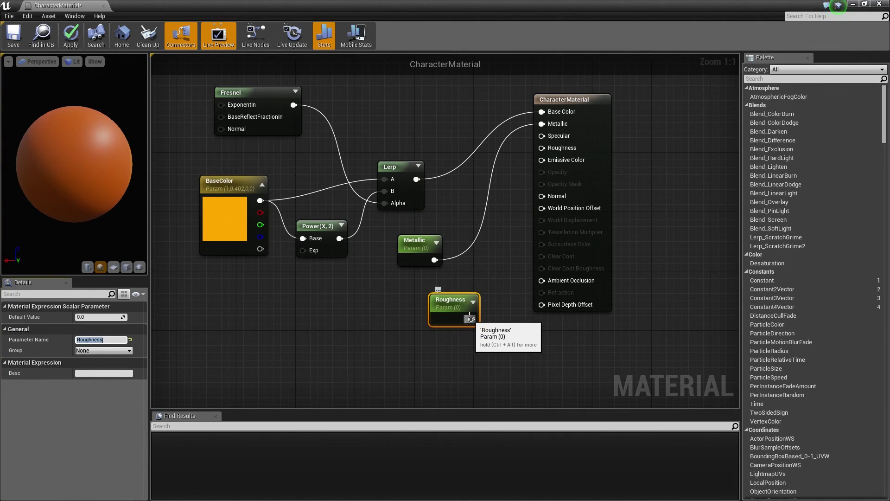
Wire Roughness into the material's Roughness input and inspect the preview sphere
{"action": "mouse_move", "coordinate": [472, 319]}
{"action": "left_mouse_down"}
{"action": "mouse_move", "coordinate": [520, 261]}
{"action": "mouse_move", "coordinate": [542, 147]}
{"action": "left_mouse_up"}
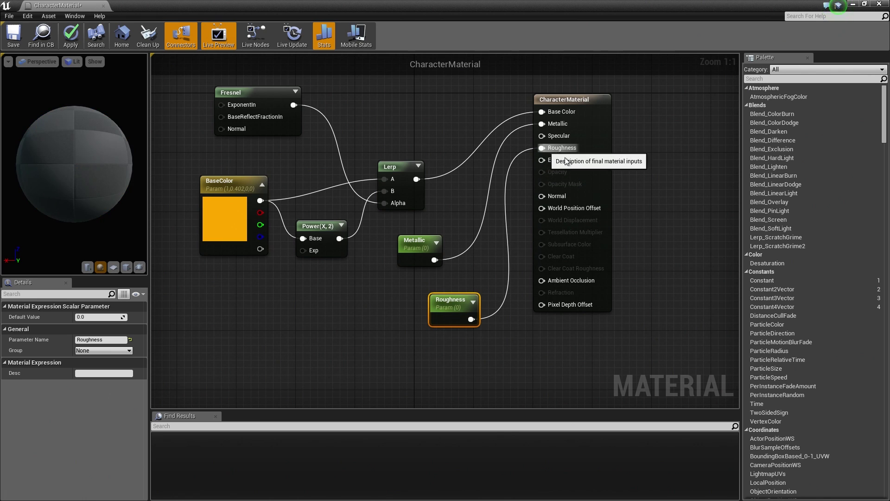
{"action": "left_click", "coordinate": [583, 102]}
{"action": "left_click_drag", "start_coordinate": [583, 104], "coordinate": [605, 104]}
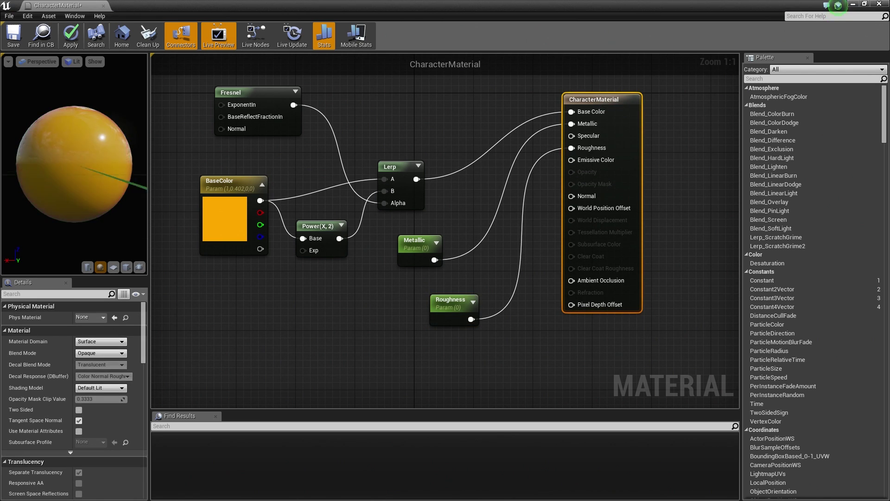
{"action": "mouse_move", "coordinate": [72, 164]}
{"action": "left_mouse_down"}
{"action": "mouse_move", "coordinate": [97, 163]}
{"action": "mouse_move", "coordinate": [104, 174]}
{"action": "left_mouse_up"}
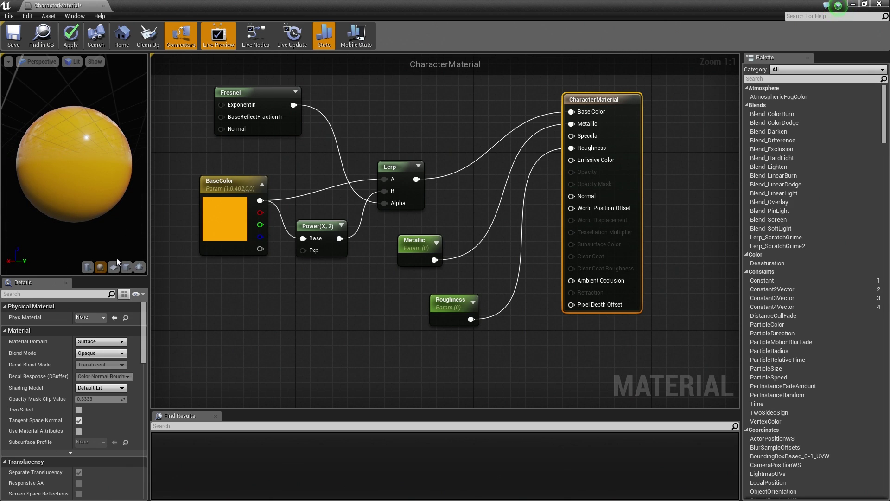
Set Roughness's default value to 0.2 and check the shinier preview
{"action": "left_click", "coordinate": [452, 306]}
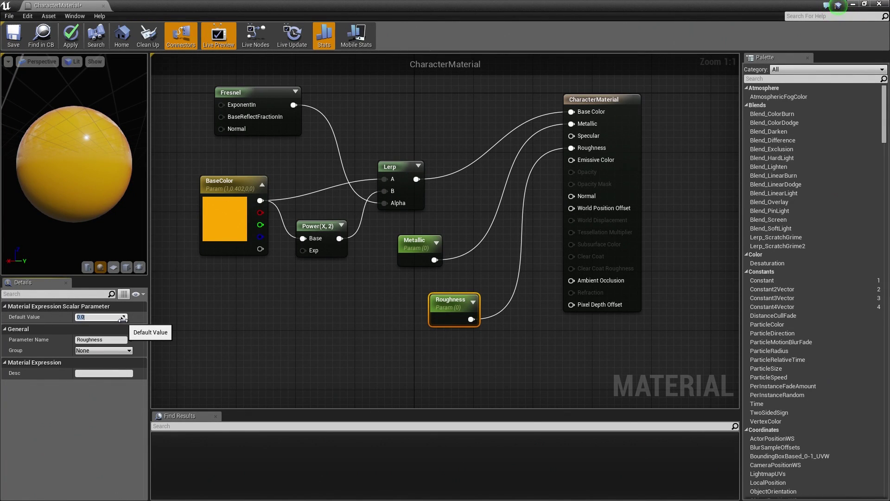
{"action": "key", "text": "Return"}
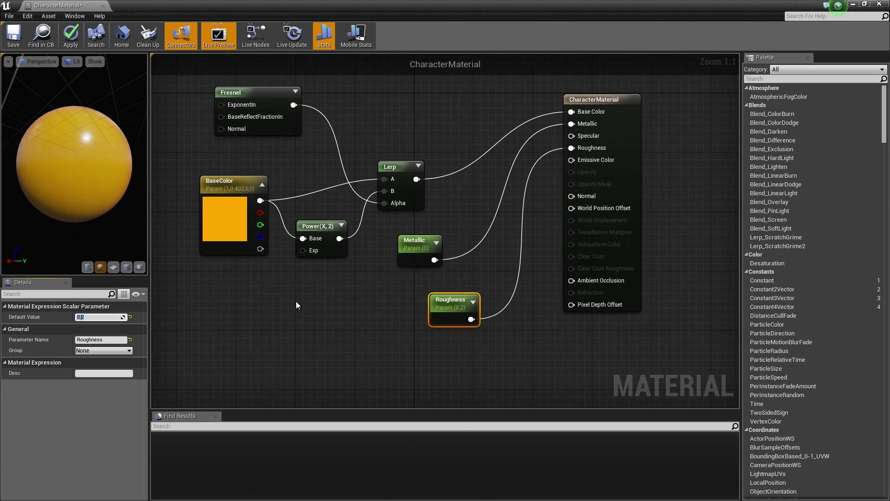
{"action": "right_click_drag", "start_coordinate": [296, 305], "coordinate": [339, 340]}
{"action": "left_click_drag", "start_coordinate": [50, 161], "coordinate": [77, 125]}
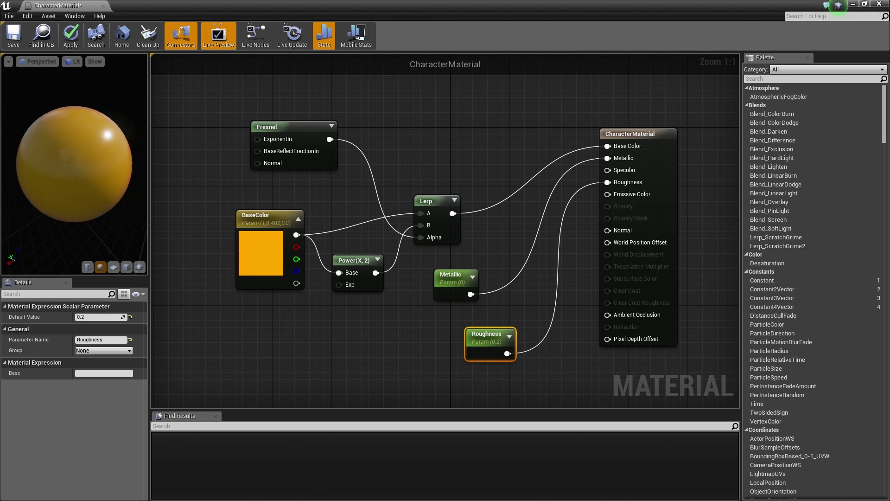
{"action": "left_click_drag", "start_coordinate": [50, 161], "coordinate": [50, 161]}
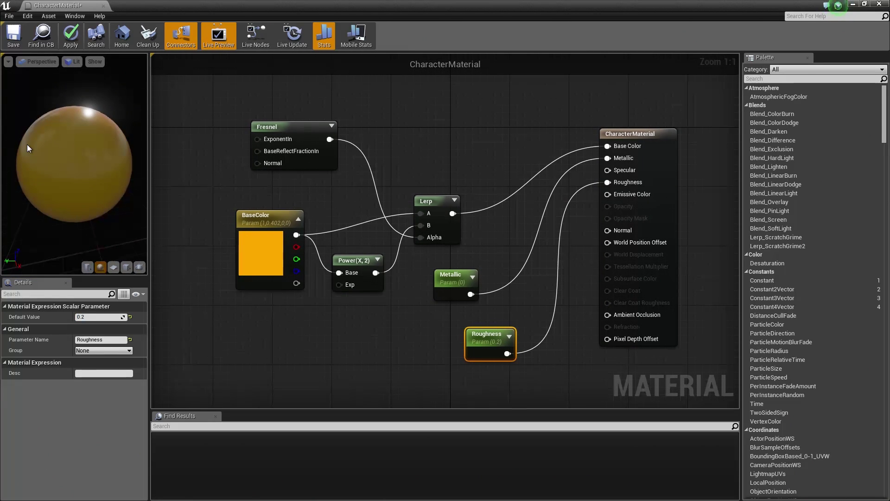
Apply, save and close the CharacterMaterial editor
{"action": "left_click", "coordinate": [70, 36]}
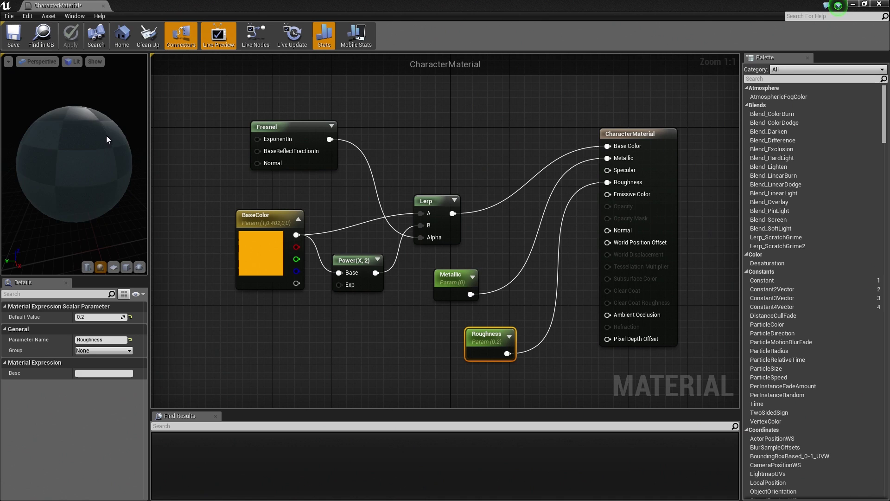
{"action": "left_click", "coordinate": [13, 33]}
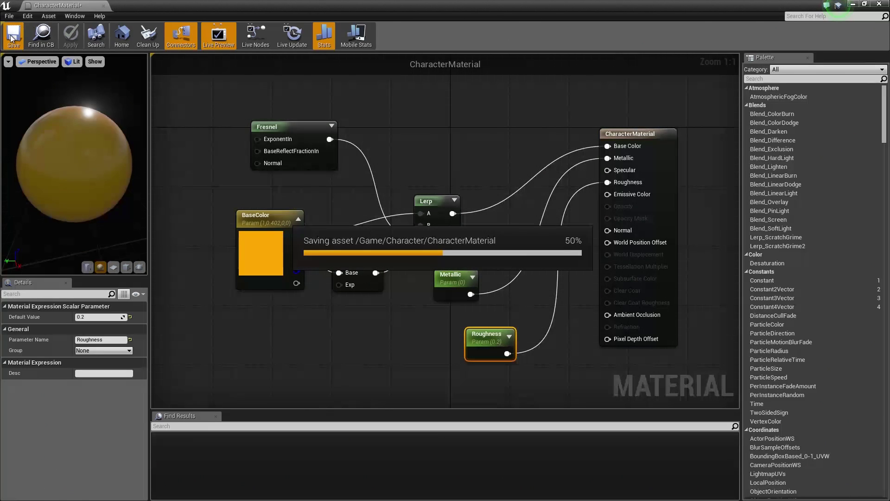
{"action": "left_click", "coordinate": [105, 7]}
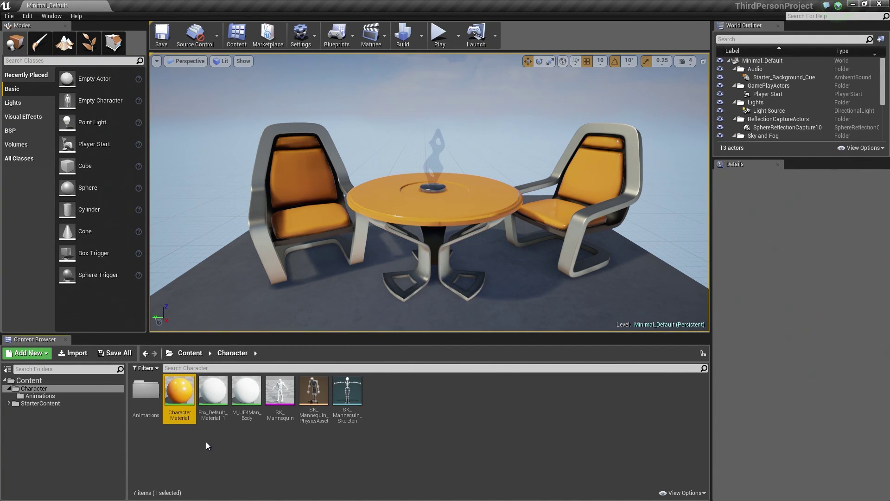
Create CharacterMaterial_Inst from CharacterMaterial, accepting the default name
{"action": "right_click", "coordinate": [181, 395]}
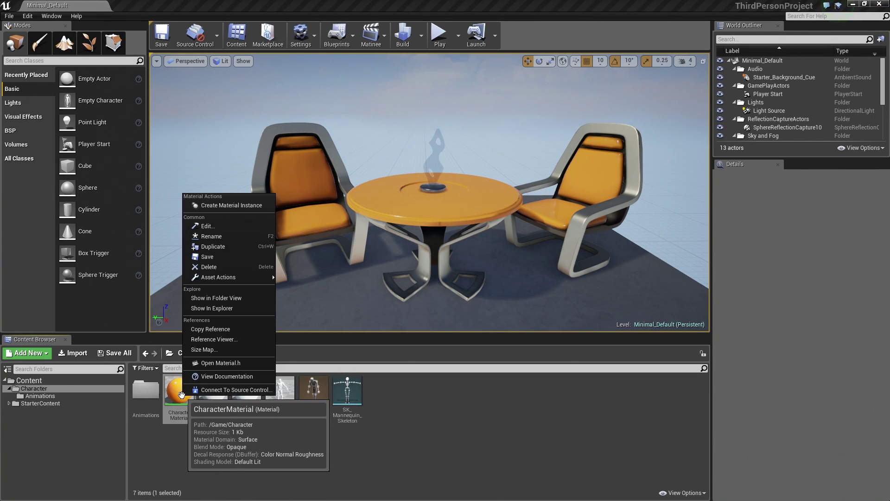
{"action": "left_click", "coordinate": [234, 208]}
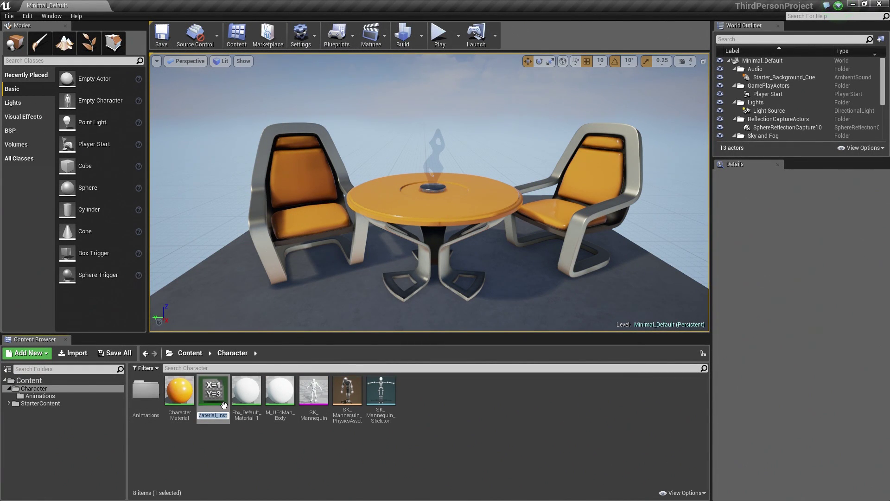
{"action": "key", "text": "Return"}
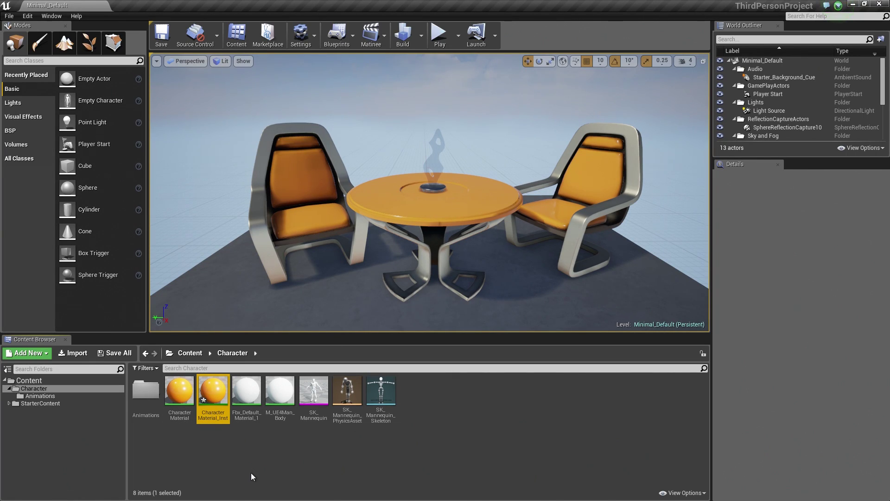
{"action": "double_click", "coordinate": [209, 394]}
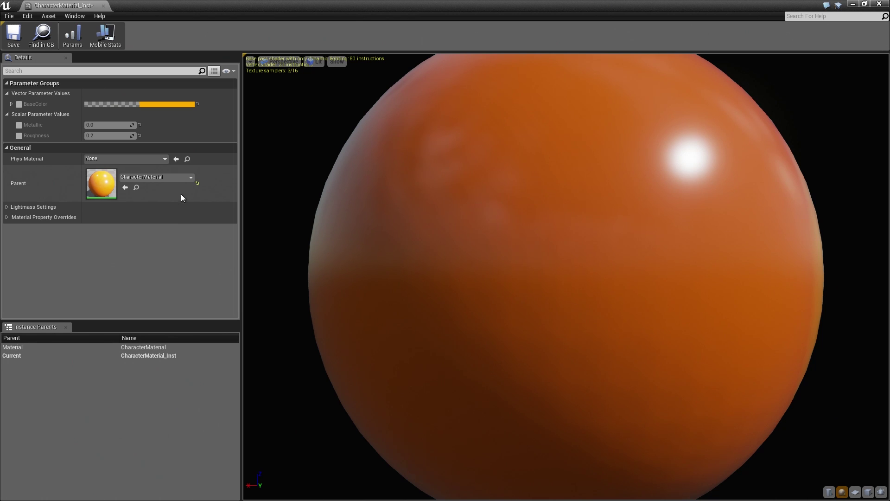
{"action": "left_click", "coordinate": [18, 103]}
{"action": "left_click", "coordinate": [138, 105]}
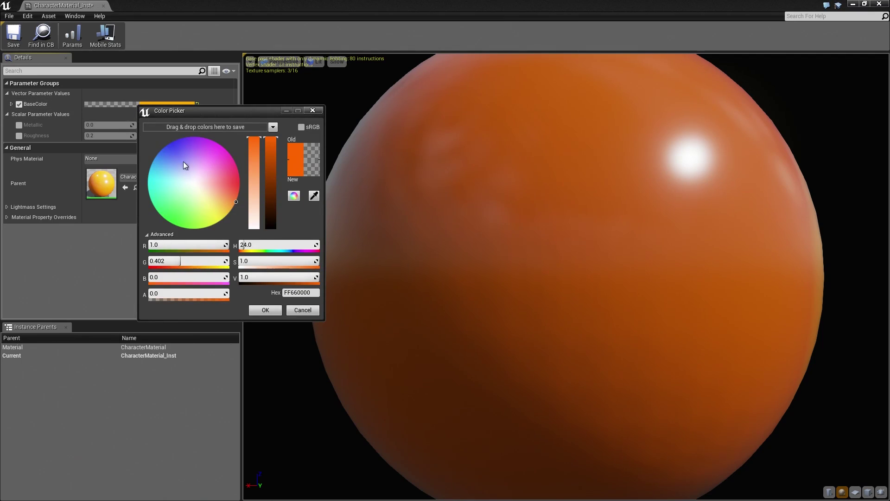
{"action": "left_click", "coordinate": [197, 177]}
{"action": "mouse_move", "coordinate": [198, 182]}
{"action": "left_mouse_down"}
{"action": "mouse_move", "coordinate": [228, 192]}
{"action": "mouse_move", "coordinate": [234, 206]}
{"action": "mouse_move", "coordinate": [214, 153]}
{"action": "mouse_move", "coordinate": [230, 172]}
{"action": "mouse_move", "coordinate": [197, 154]}
{"action": "mouse_move", "coordinate": [221, 180]}
{"action": "mouse_move", "coordinate": [212, 185]}
{"action": "left_mouse_up"}
{"action": "left_click", "coordinate": [302, 311]}
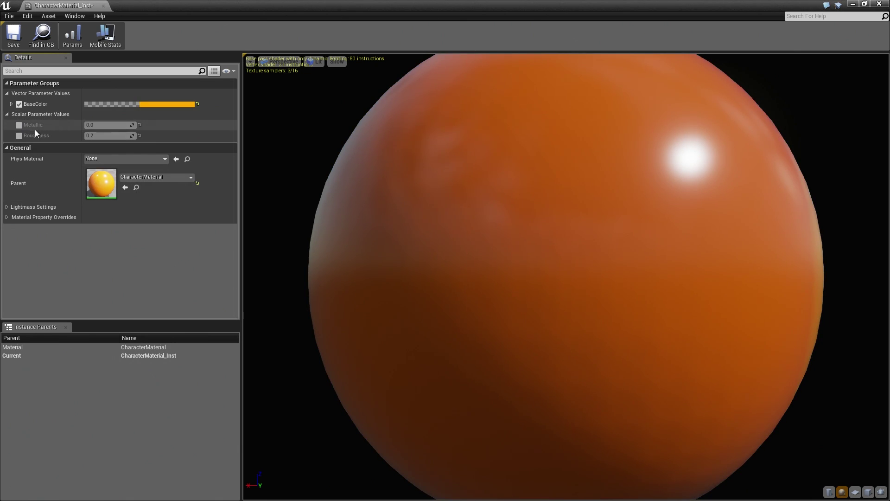
{"action": "left_click", "coordinate": [19, 125]}
{"action": "mouse_move", "coordinate": [110, 124]}
{"action": "left_mouse_down"}
{"action": "mouse_move", "coordinate": [160, 124]}
{"action": "mouse_move", "coordinate": [103, 124]}
{"action": "mouse_move", "coordinate": [83, 135]}
{"action": "left_mouse_up"}
{"action": "left_click", "coordinate": [19, 136]}
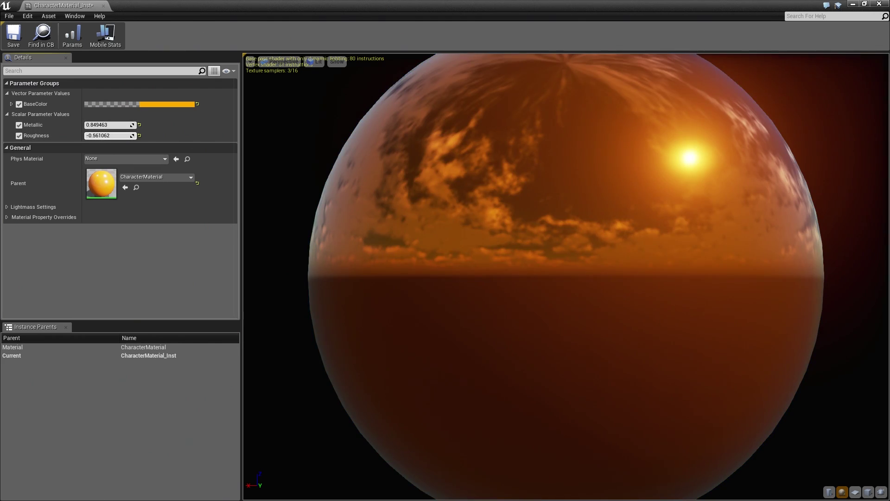
{"action": "left_click", "coordinate": [19, 136]}
{"action": "left_click", "coordinate": [19, 103]}
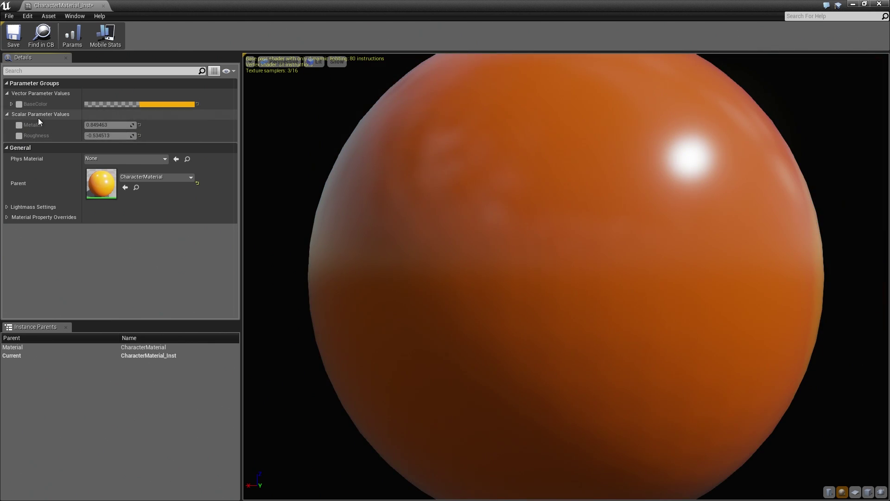
Close the instance editor, save CharacterMaterial_Inst with Save All, and open SK_Mannequin
{"action": "left_click", "coordinate": [102, 5]}
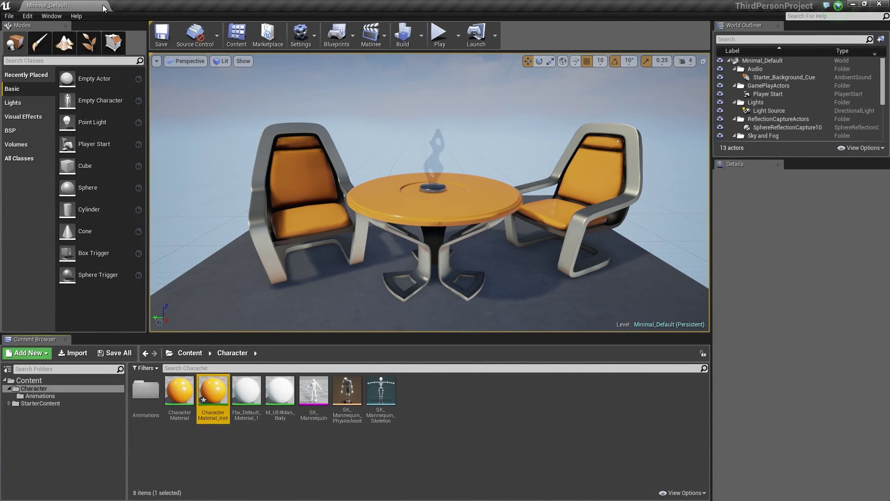
{"action": "left_click", "coordinate": [119, 353]}
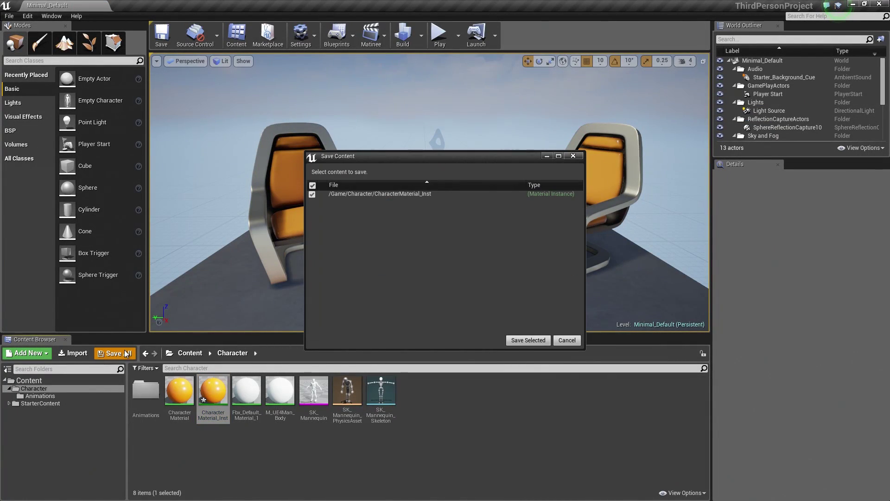
{"action": "left_click", "coordinate": [528, 340]}
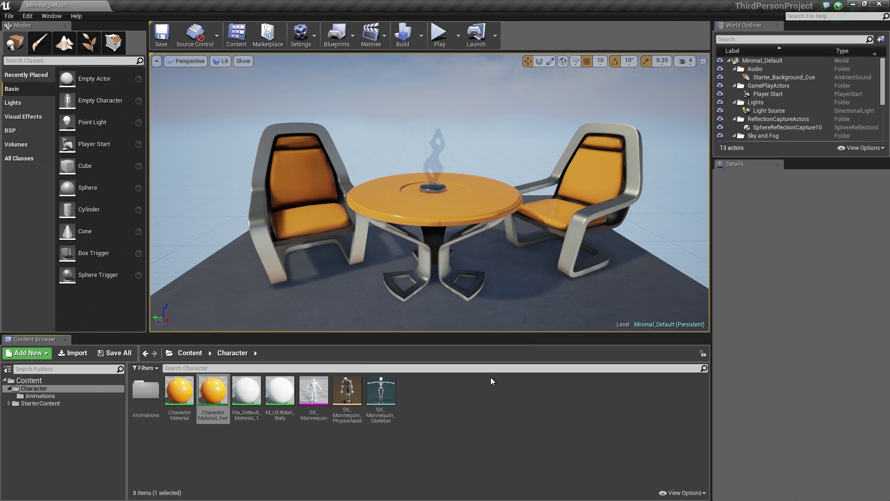
{"action": "mouse_move", "coordinate": [314, 393]}
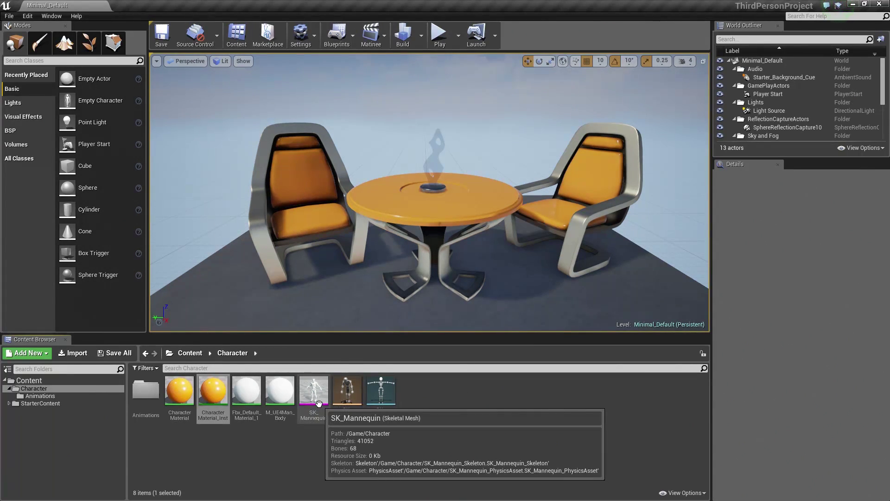
{"action": "double_click", "coordinate": [320, 404]}
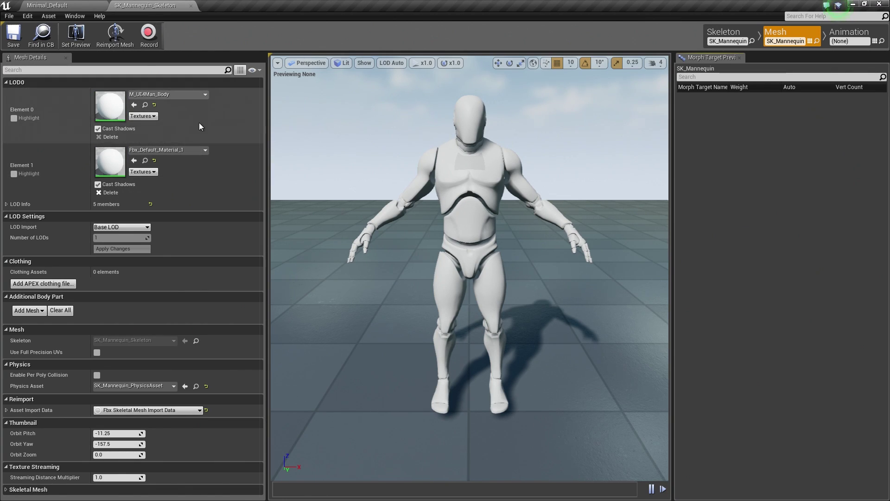
Float the SK_Mannequin mesh editor as its own window, enlarged and moved beside the assets
{"action": "left_click", "coordinate": [148, 9]}
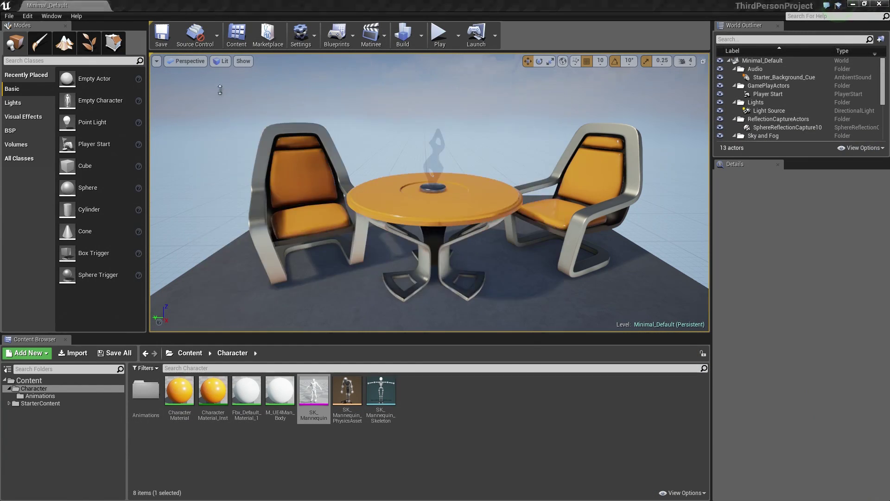
{"action": "left_click_drag", "start_coordinate": [220, 89], "coordinate": [220, 90]}
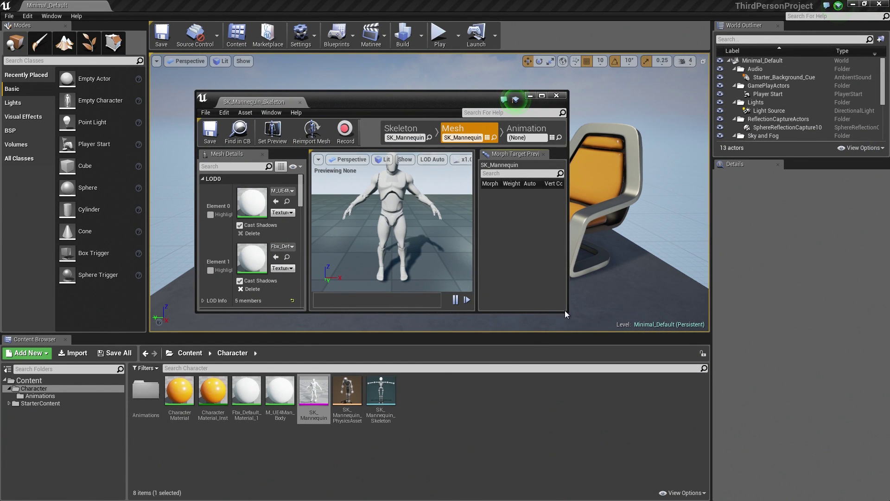
{"action": "left_click_drag", "start_coordinate": [566, 314], "coordinate": [814, 431]}
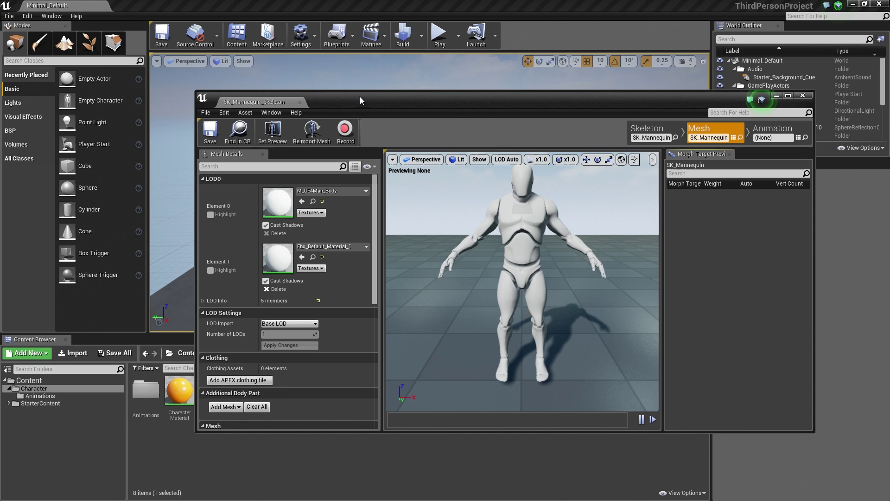
{"action": "left_click_drag", "start_coordinate": [360, 97], "coordinate": [429, 68]}
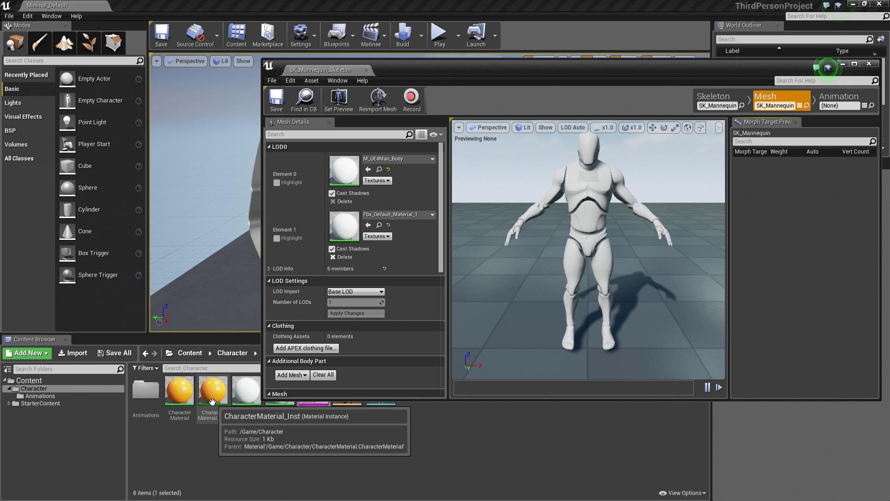
Assign CharacterMaterial_Inst to Element 0 by dragging and to Element 1 via Use Selected Asset
{"action": "mouse_move", "coordinate": [213, 389]}
{"action": "left_mouse_down"}
{"action": "mouse_move", "coordinate": [332, 256]}
{"action": "mouse_move", "coordinate": [367, 171]}
{"action": "left_mouse_up"}
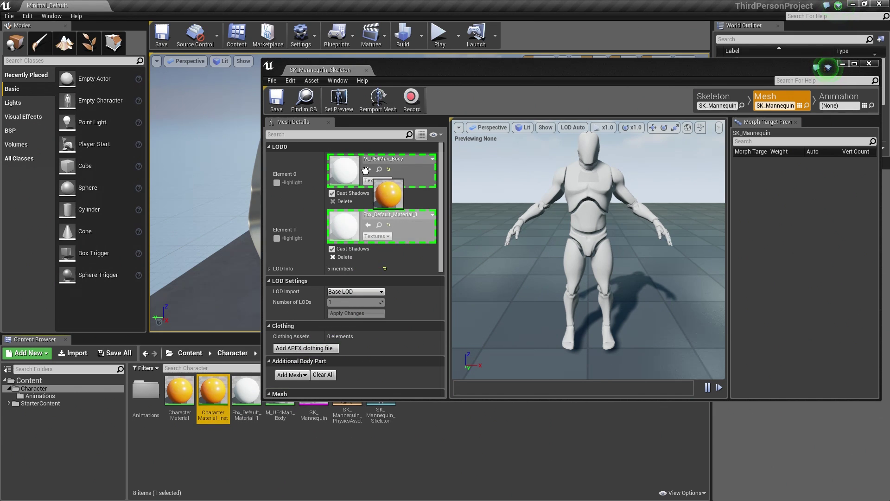
{"action": "left_click_drag", "start_coordinate": [367, 170], "coordinate": [365, 171]}
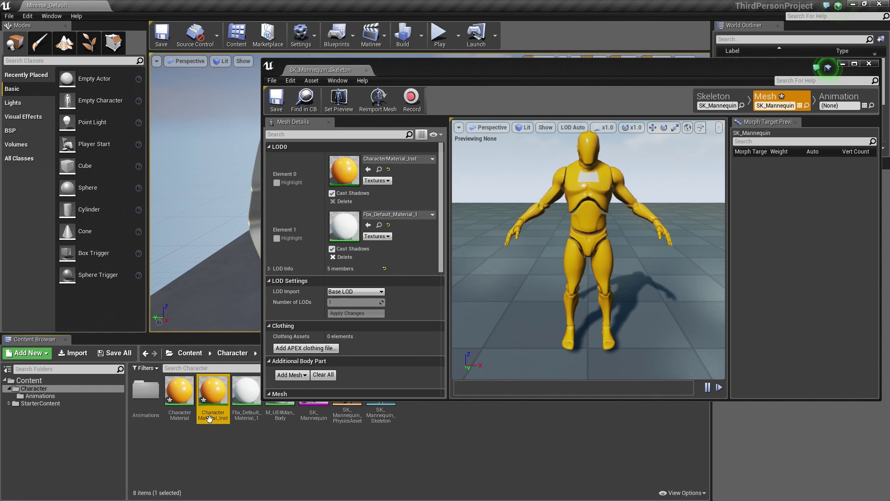
{"action": "left_click", "coordinate": [368, 227]}
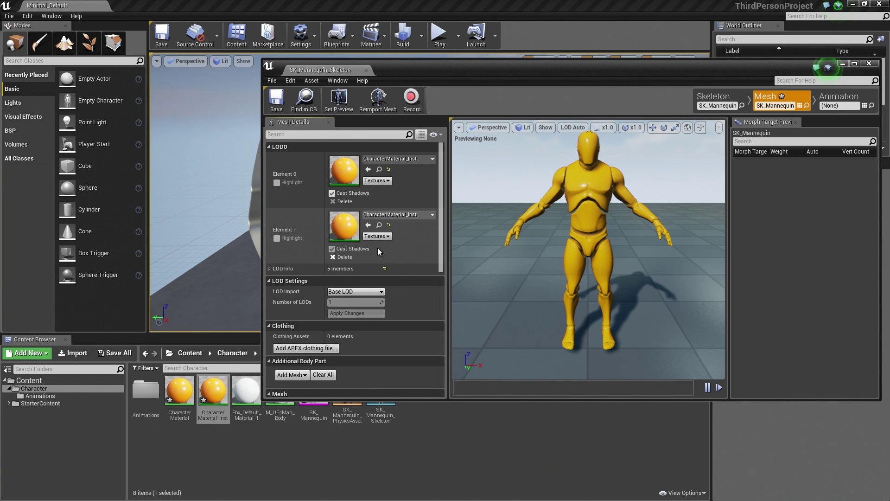
{"action": "scroll", "coordinate": [603, 198], "scroll_direction": "up", "scroll_amount": 3}
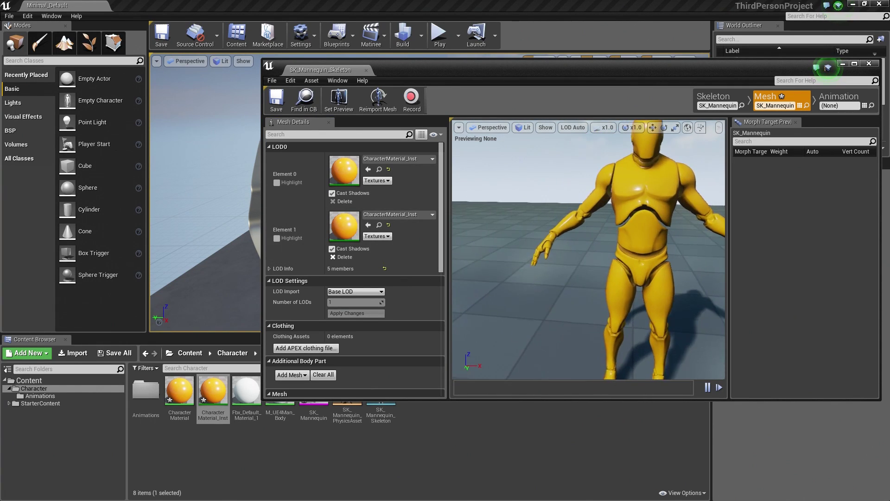
{"action": "scroll", "coordinate": [603, 197], "scroll_direction": "up", "scroll_amount": 3}
{"action": "scroll", "coordinate": [603, 198], "scroll_direction": "up", "scroll_amount": 3}
{"action": "scroll", "coordinate": [604, 202], "scroll_direction": "down", "scroll_amount": 3}
{"action": "scroll", "coordinate": [603, 203], "scroll_direction": "down", "scroll_amount": 3}
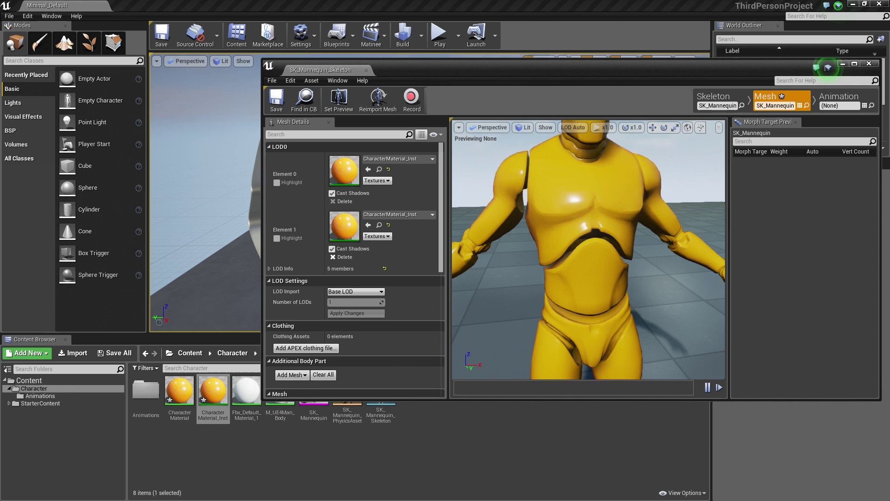
{"action": "scroll", "coordinate": [603, 201], "scroll_direction": "down", "scroll_amount": 2}
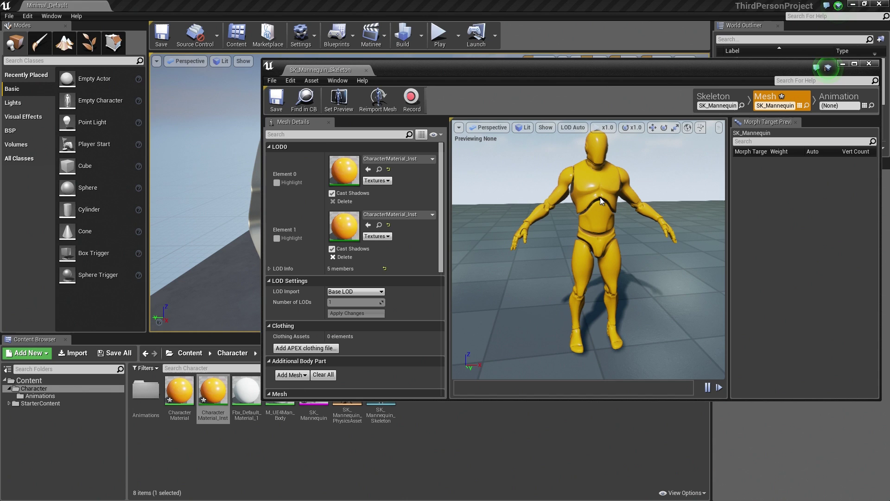
Save SK_Mannequin, then save CharacterMaterial and CharacterMaterial_Inst through Save All
{"action": "left_click", "coordinate": [276, 99]}
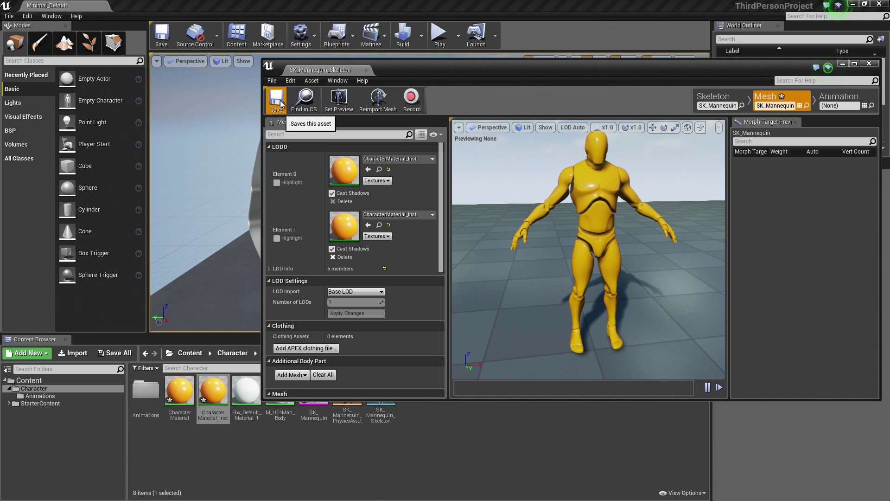
{"action": "left_click", "coordinate": [115, 353]}
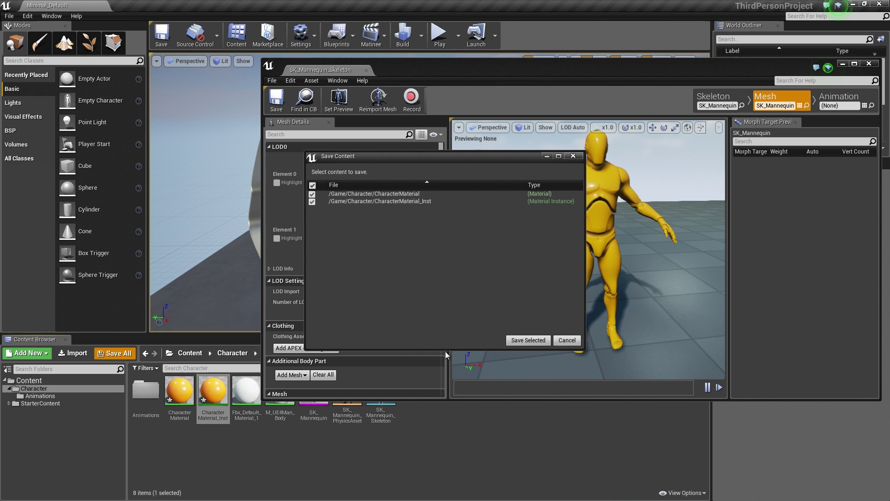
{"action": "left_click", "coordinate": [529, 340]}
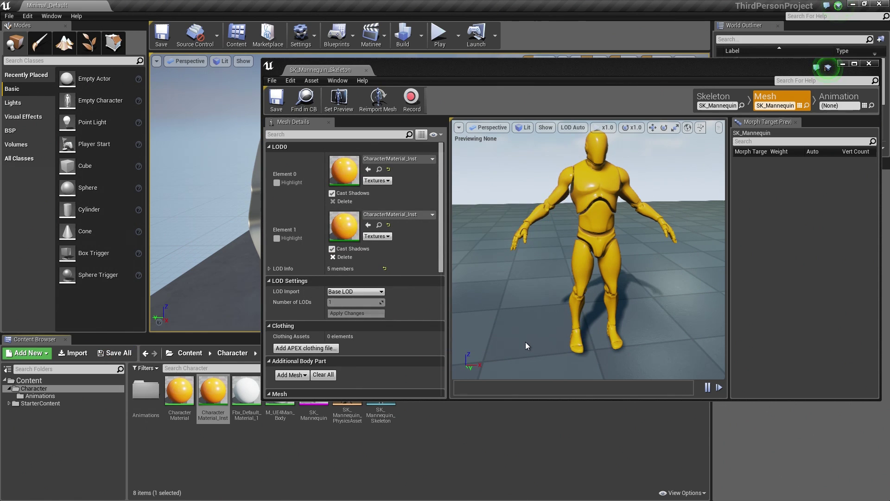